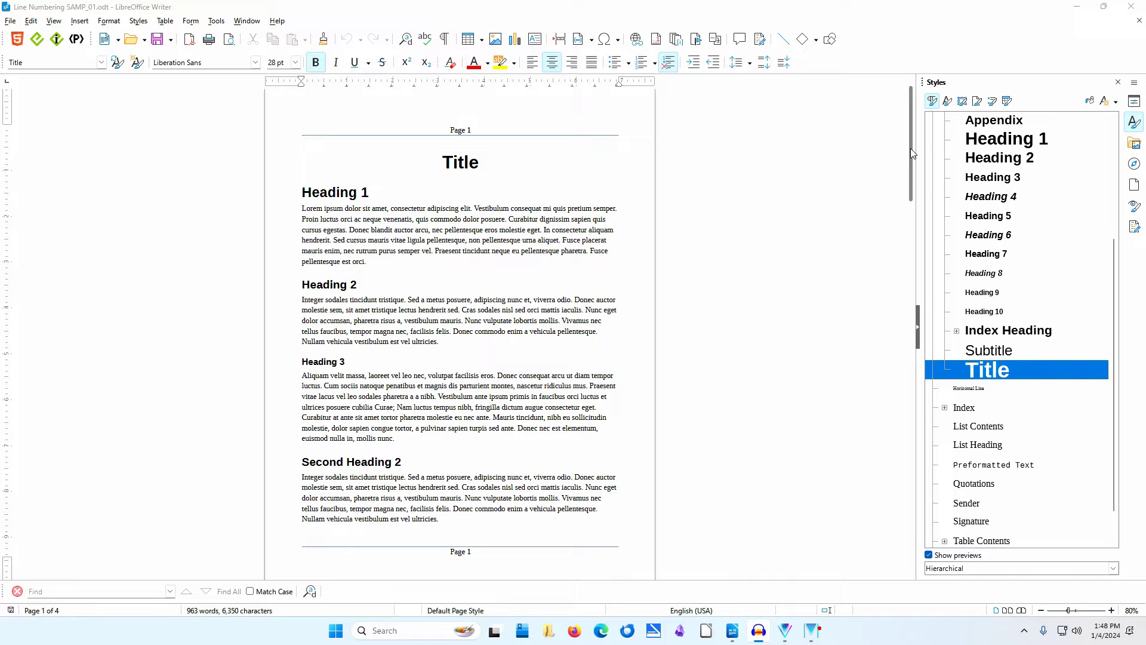
Modify the Default Page Style so that the background does not cover the page margins.
left_click(911, 149)
left_click_drag(911, 148, 919, 291)
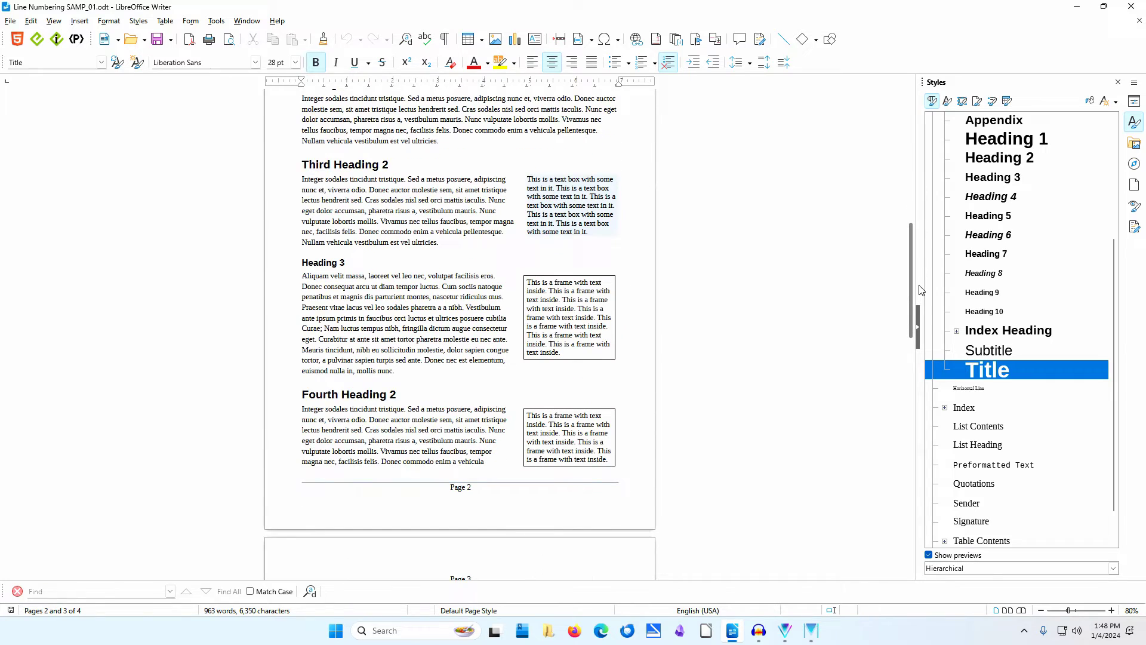
left_click_drag(920, 290, 930, 149)
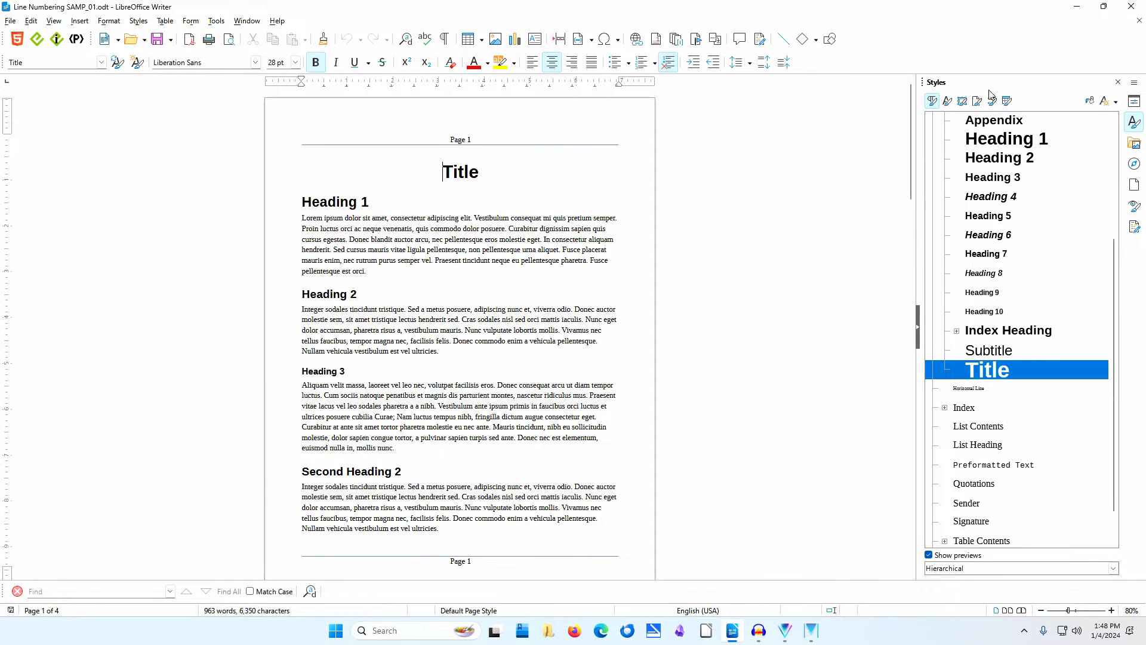
left_click(977, 100)
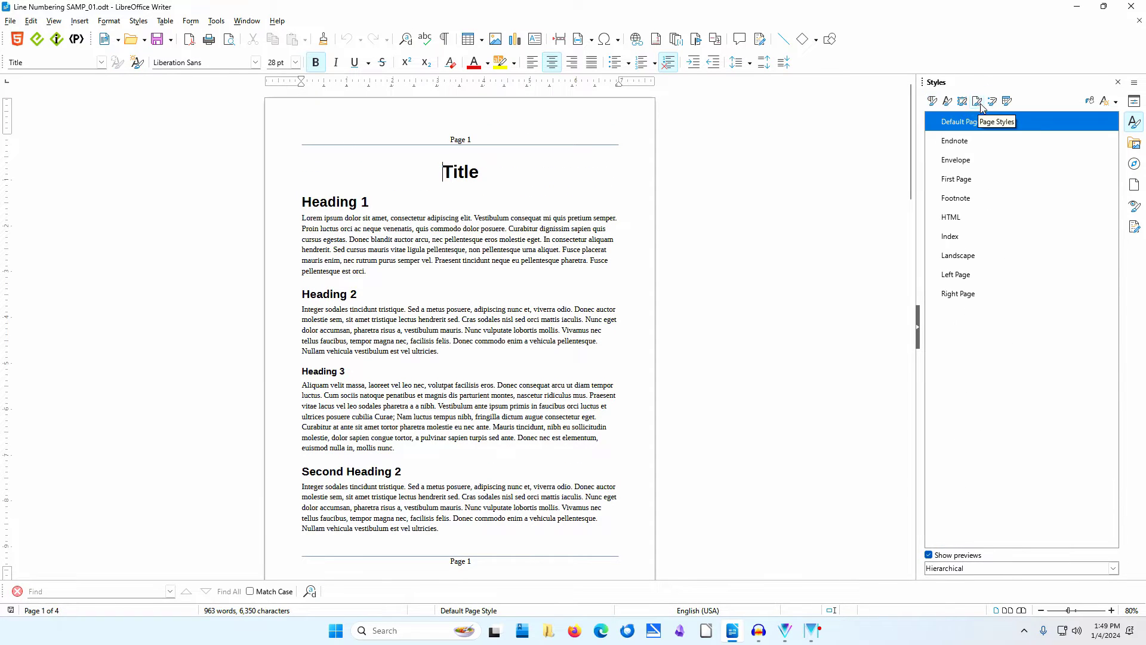
right_click(1030, 123)
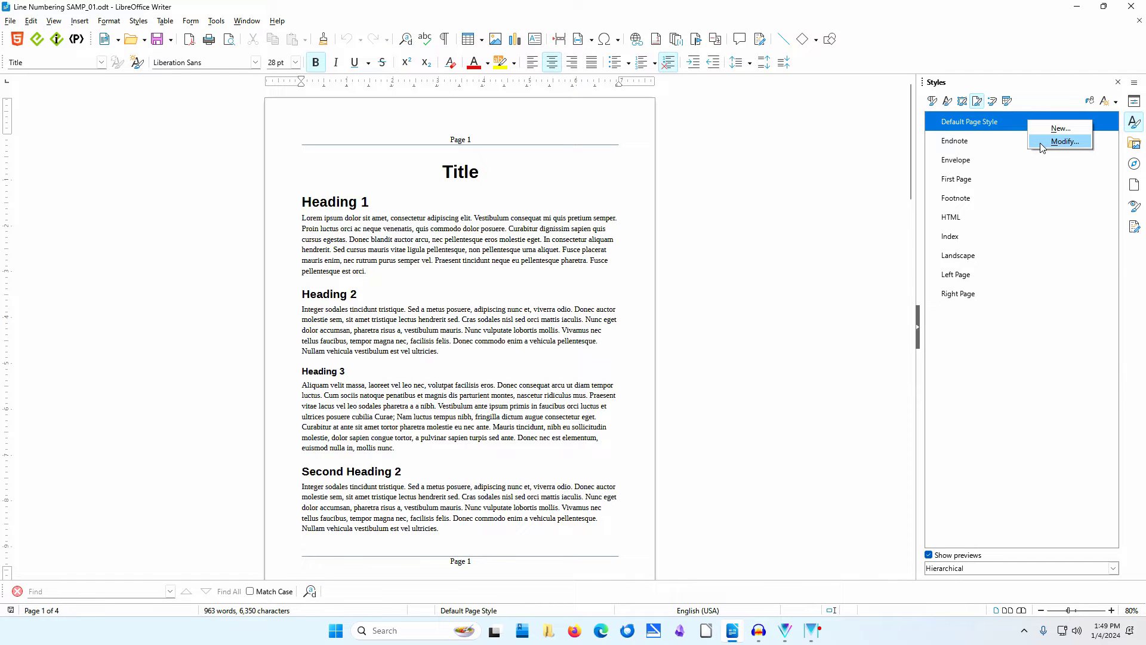
left_click(1042, 143)
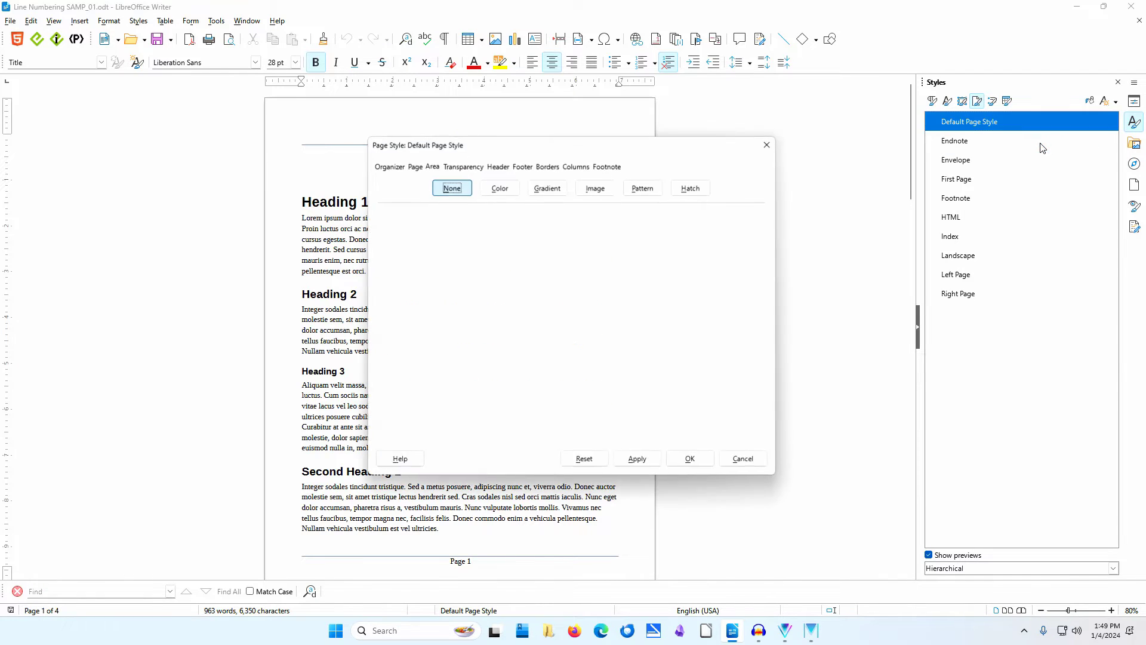
left_click(411, 164)
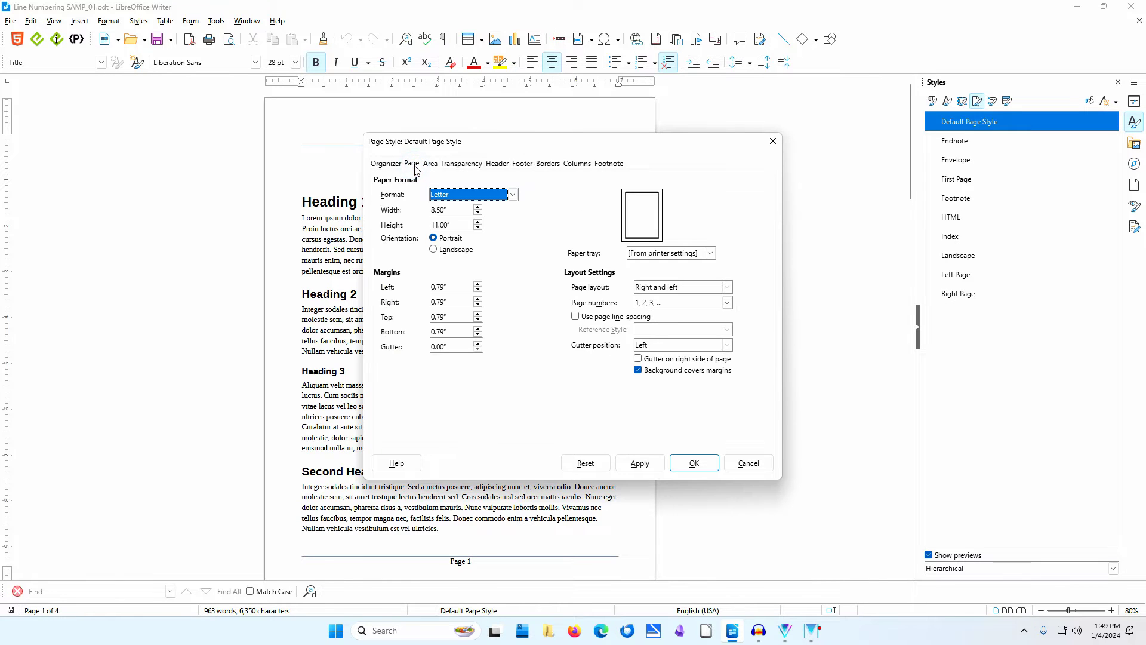
left_click(638, 371)
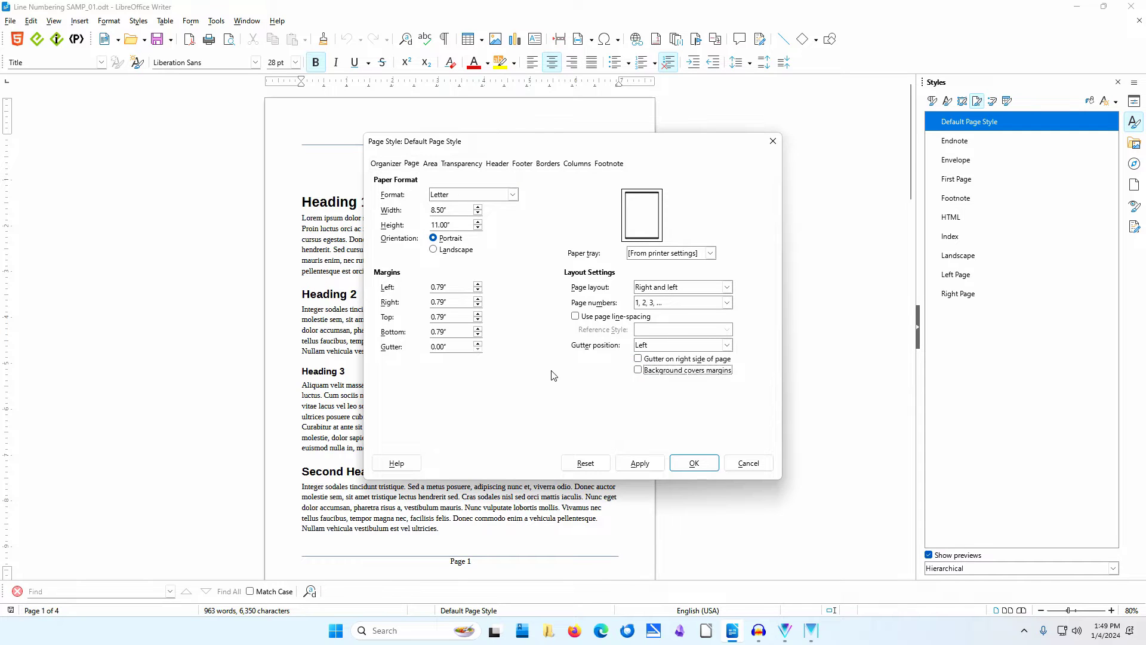
Fill the Default Page Style background with the standard palette colour Light Yellow 4 and apply it.
left_click(431, 165)
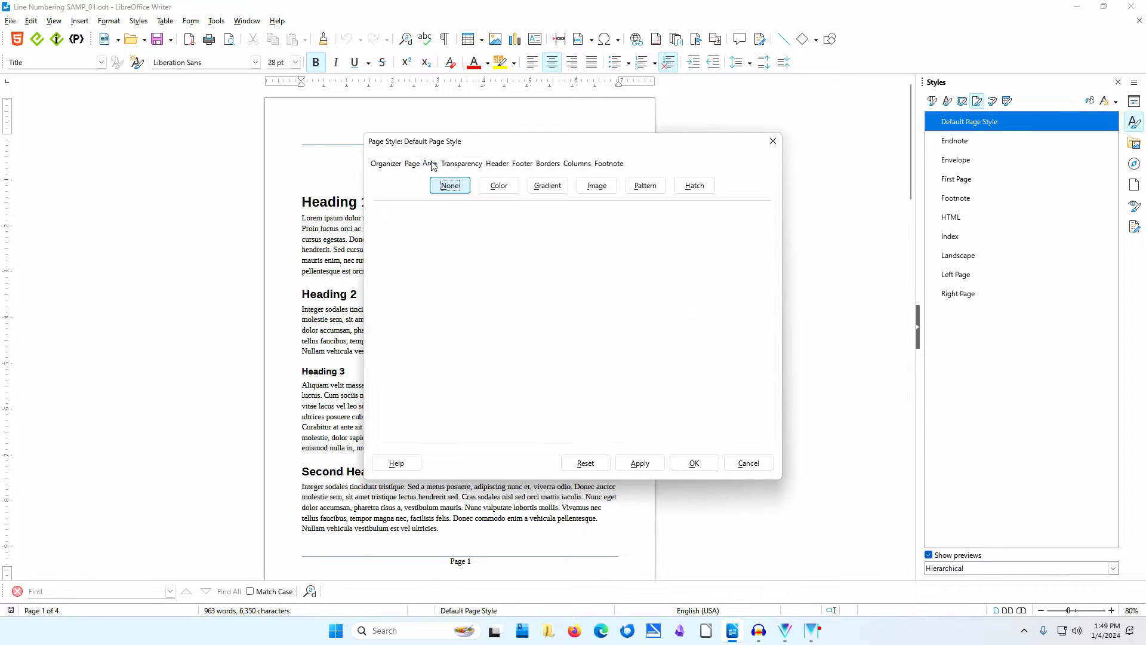
left_click(494, 188)
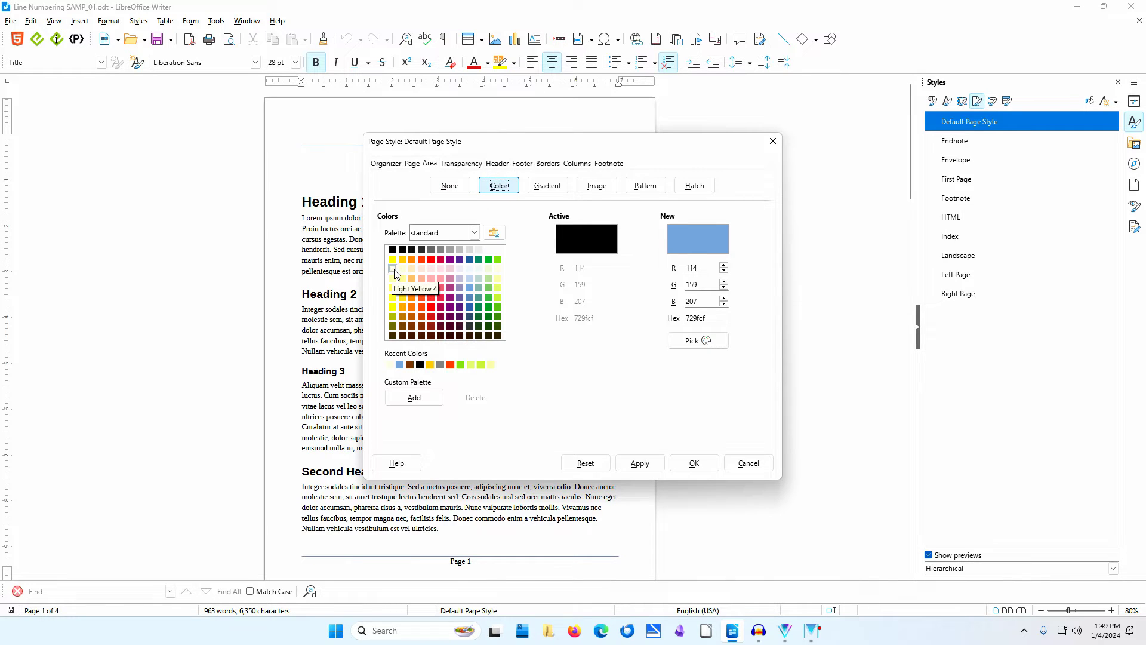
left_click(393, 269)
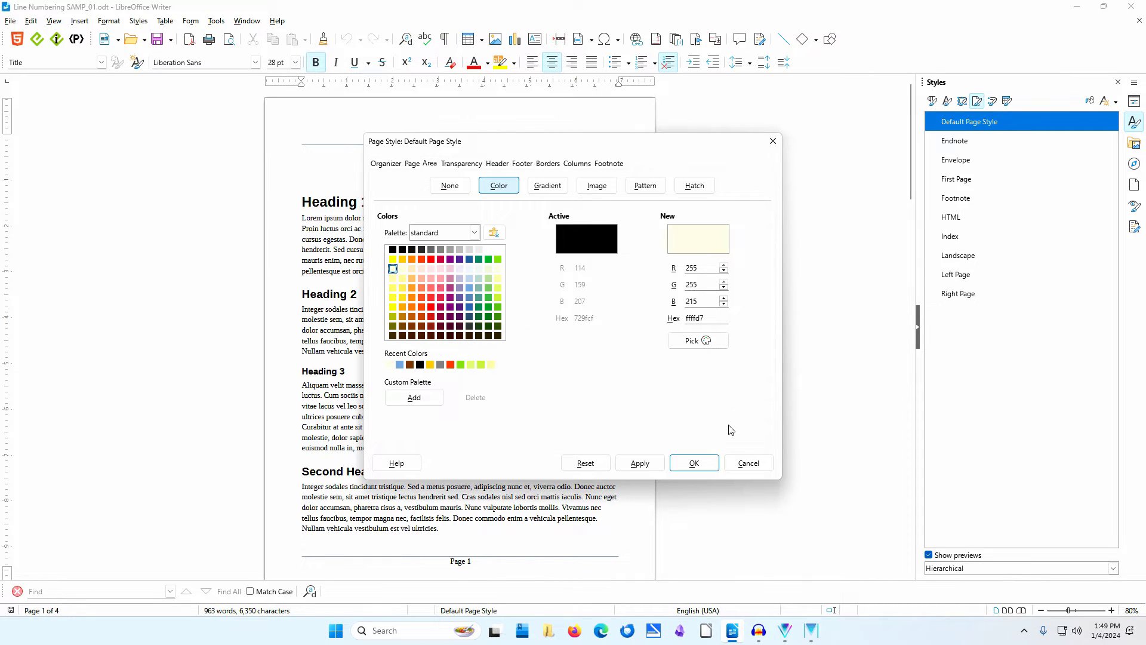
left_click(708, 462)
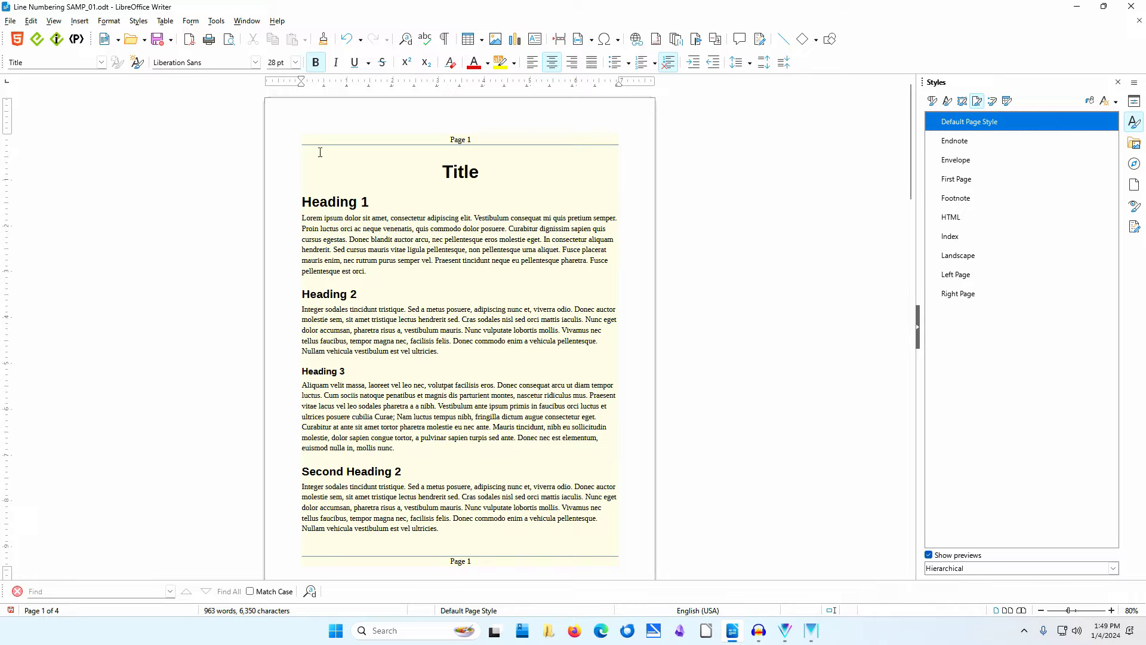
Turn on line numbering for the document with an interval of 1 line.
left_click(216, 21)
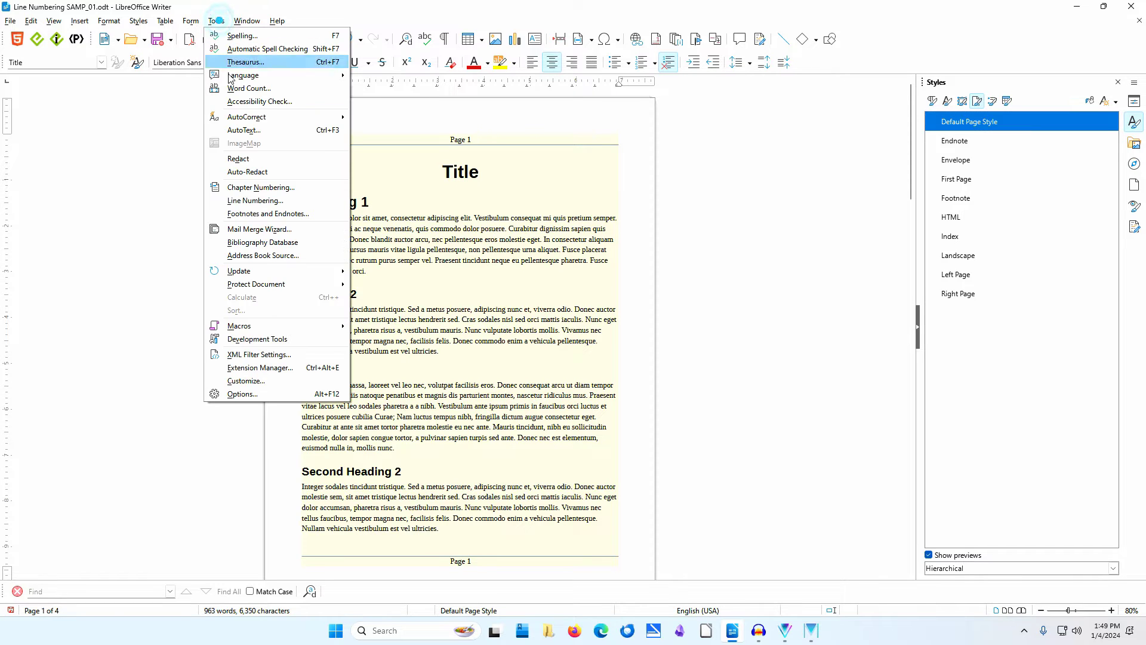
left_click(249, 200)
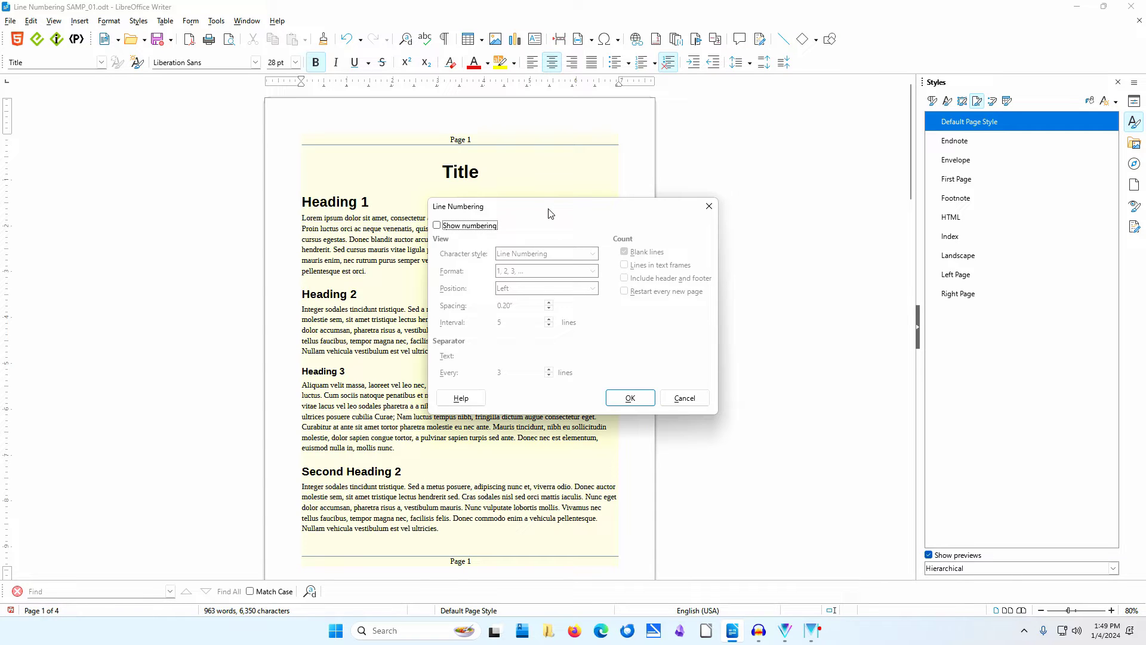
left_click(436, 226)
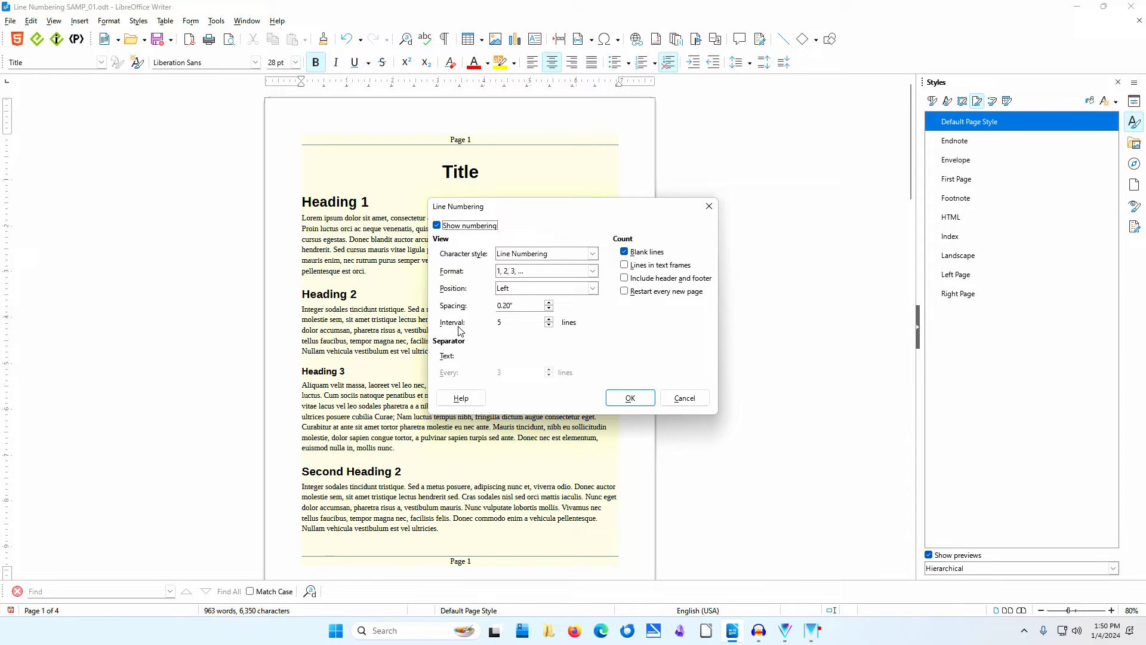
double_click(526, 325)
type("1")
key("Tab")
left_click(628, 398)
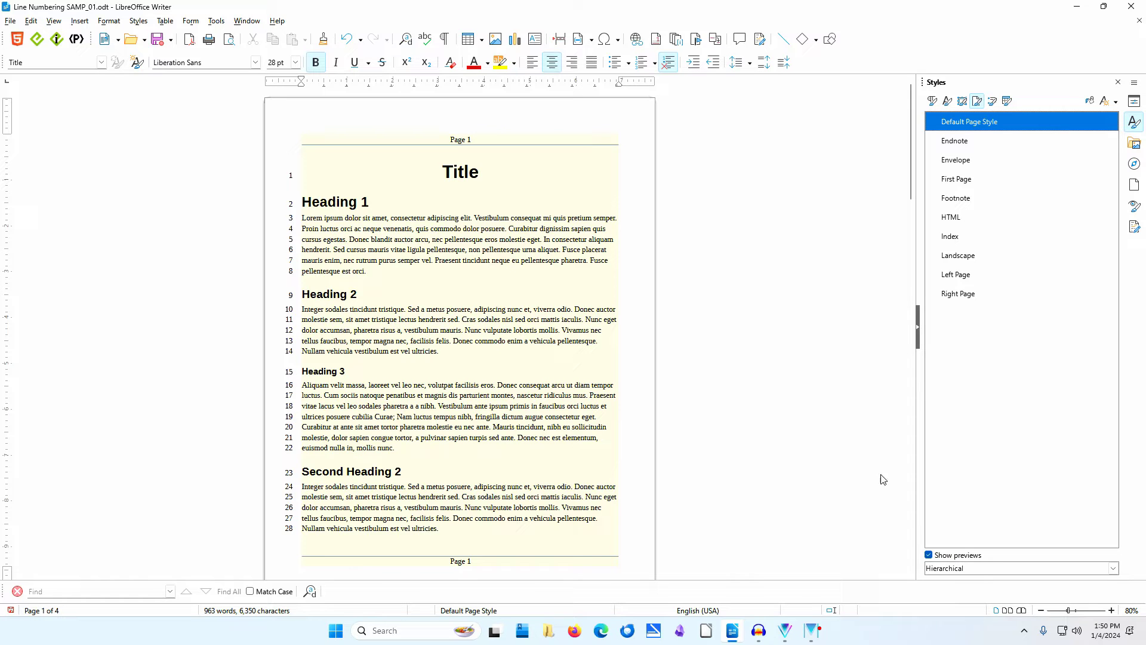
Insert an empty paragraph after the body text under Heading 1, and delete it again.
left_click(1113, 611)
left_click(1113, 611)
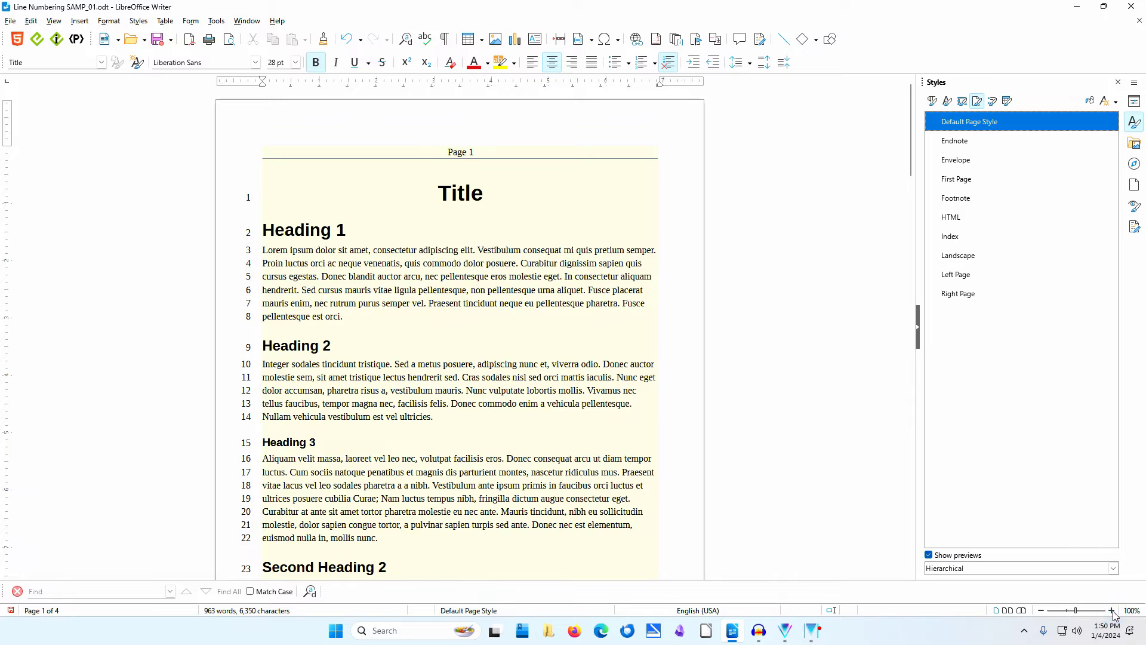
left_click(1113, 611)
scroll(655, 451, "down", 2)
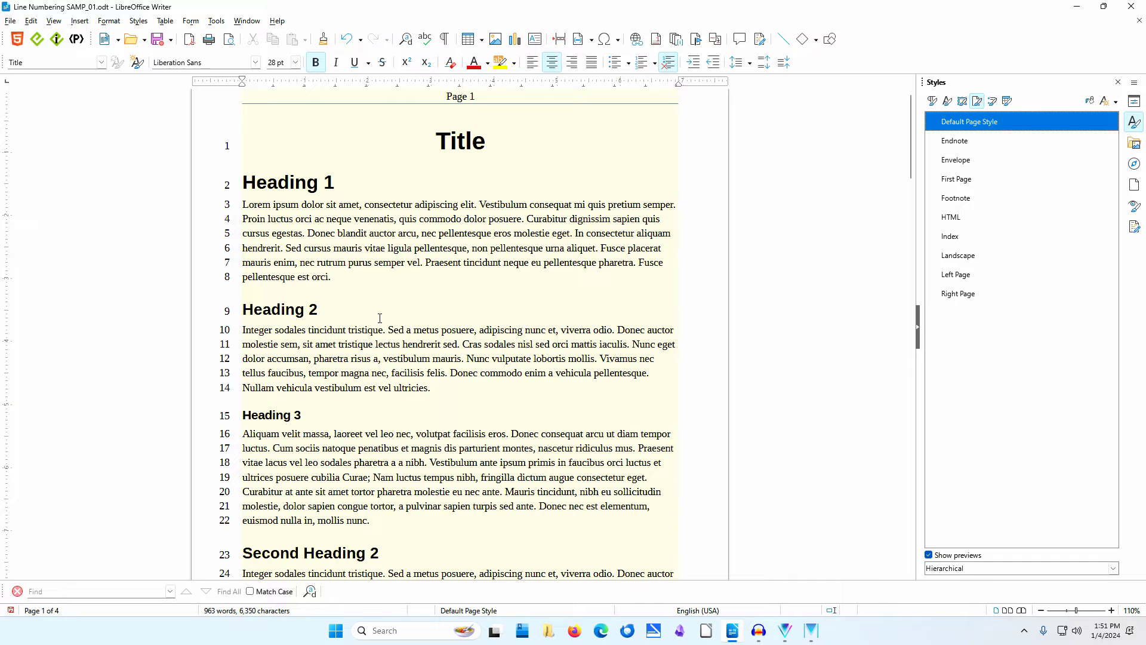
left_click(334, 277)
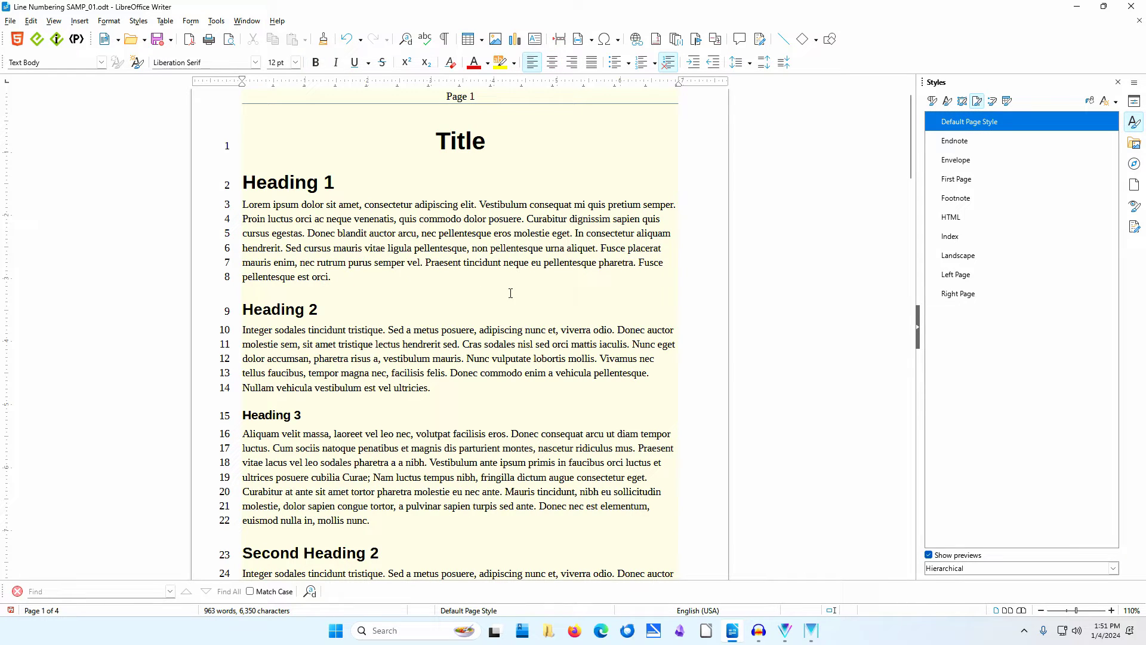
key("Return")
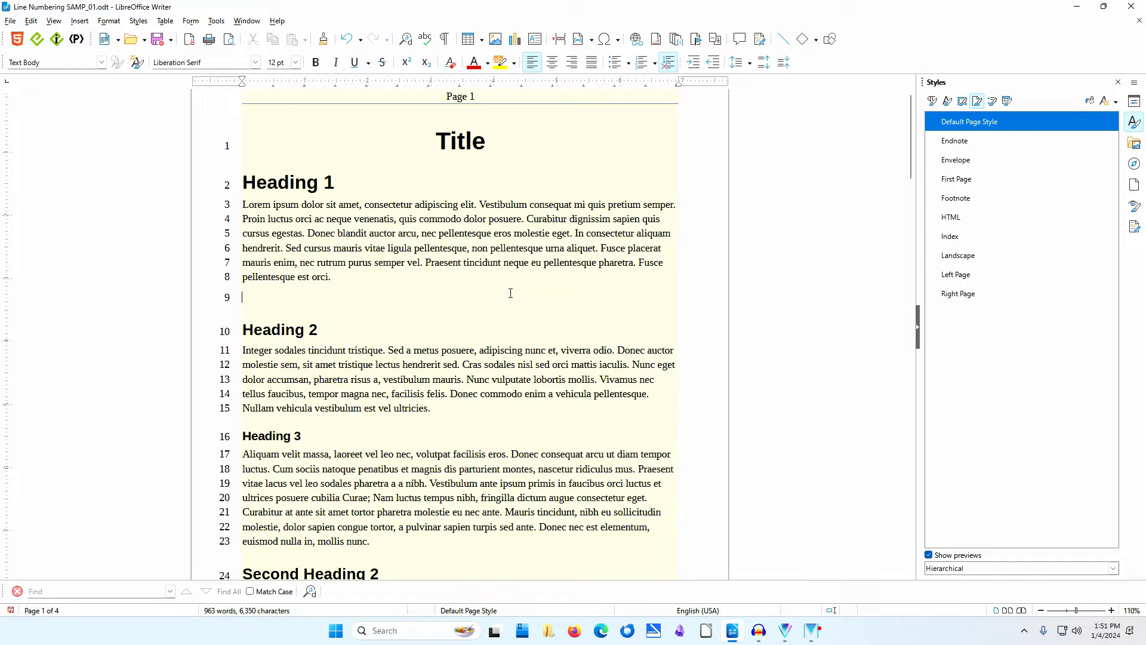
key("BackSpace")
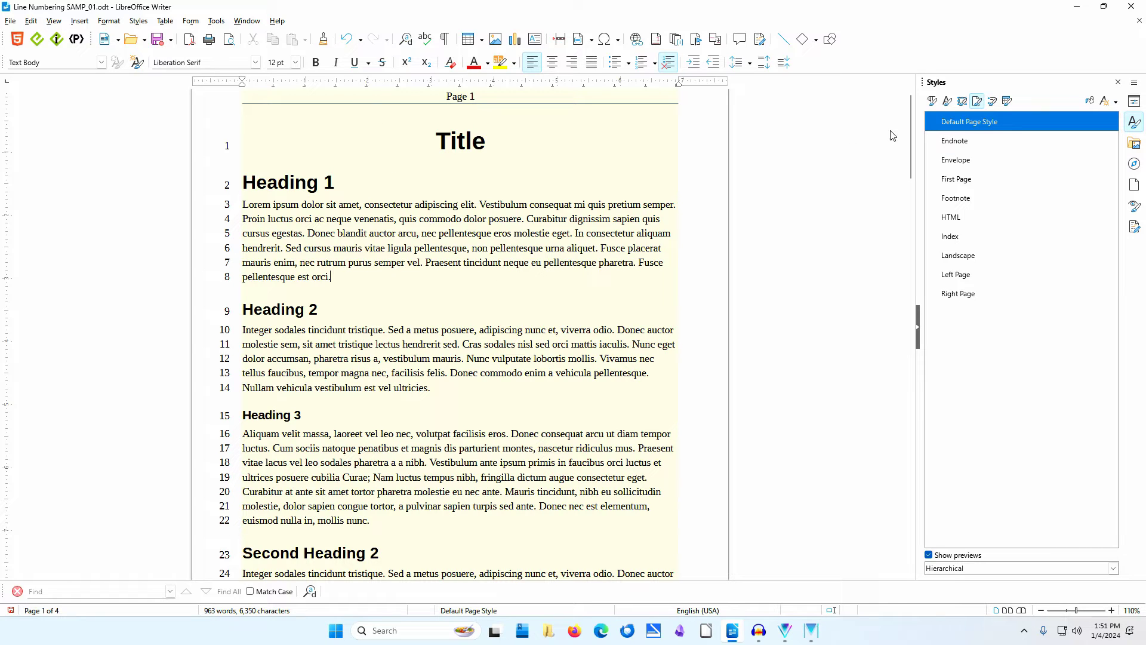
Remove the background fill from the Default Page Style by setting its area to None.
right_click(1018, 121)
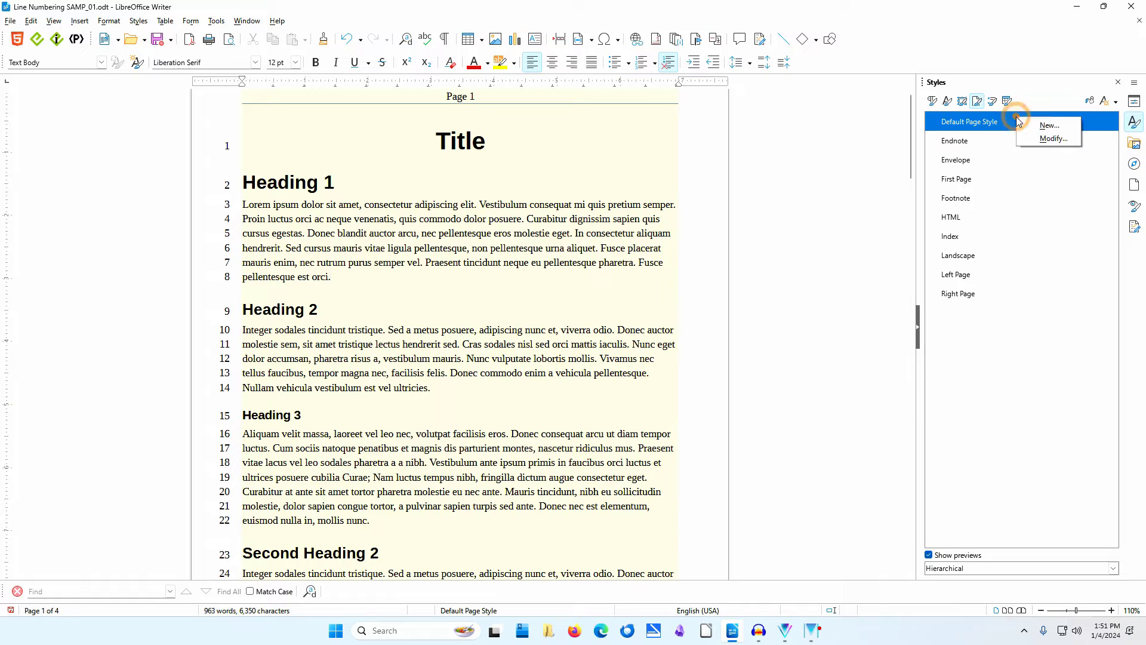
left_click(1034, 144)
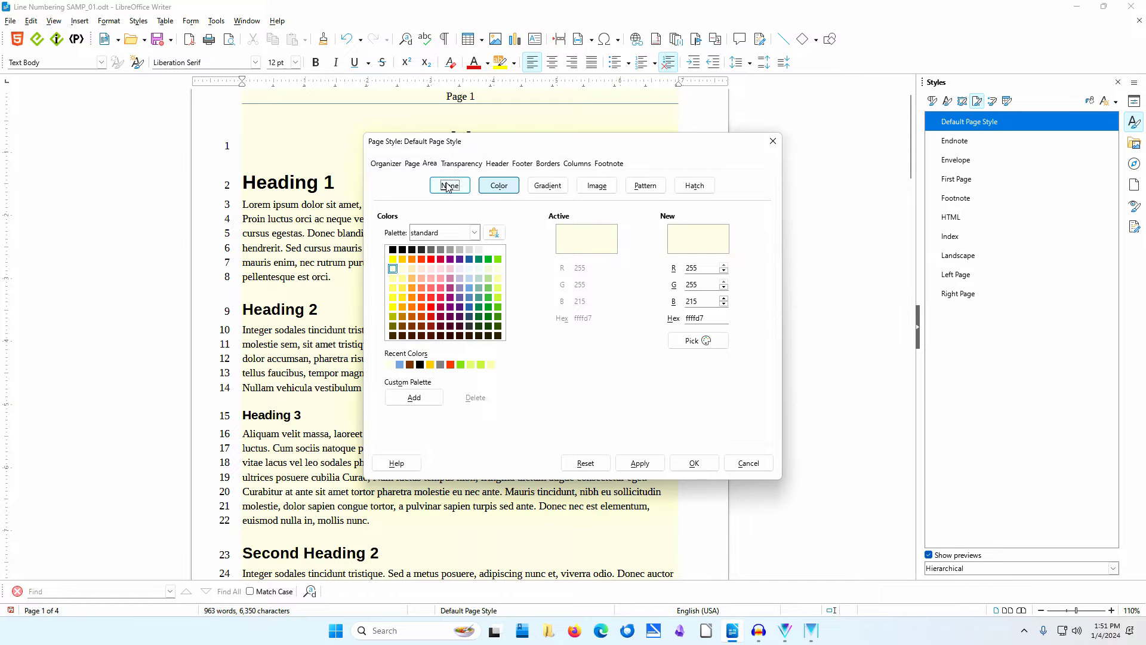
left_click(449, 187)
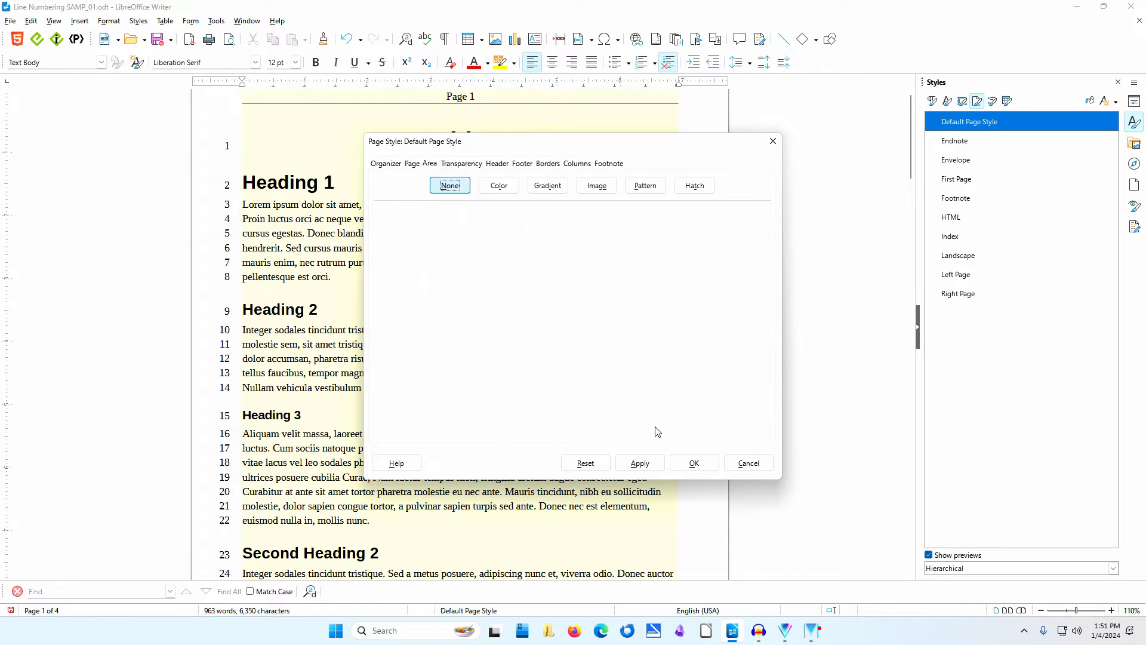
left_click(693, 464)
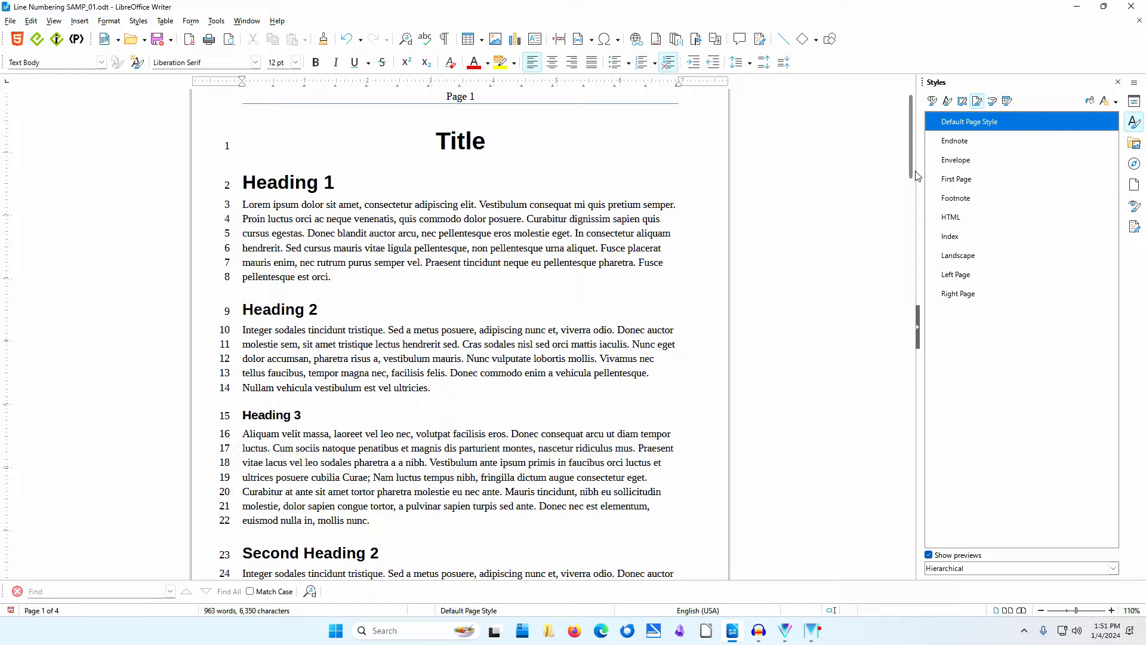
Set the position of the line numbers to Right and apply the line numbering settings.
scroll(912, 176, "down", 1)
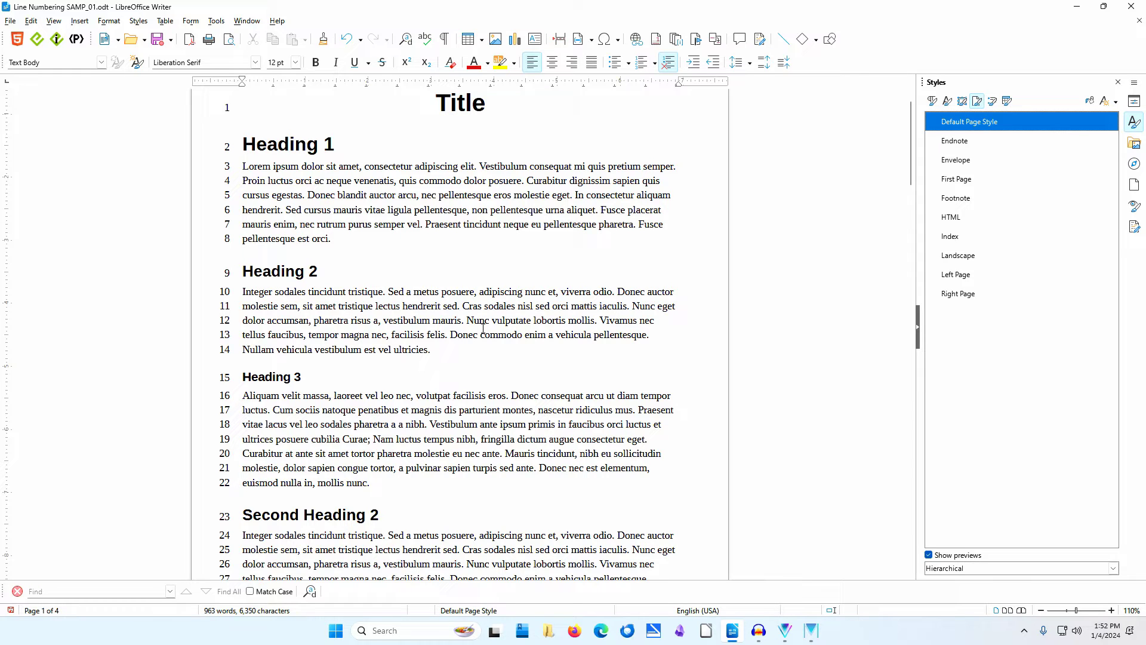
left_click(217, 22)
left_click(270, 202)
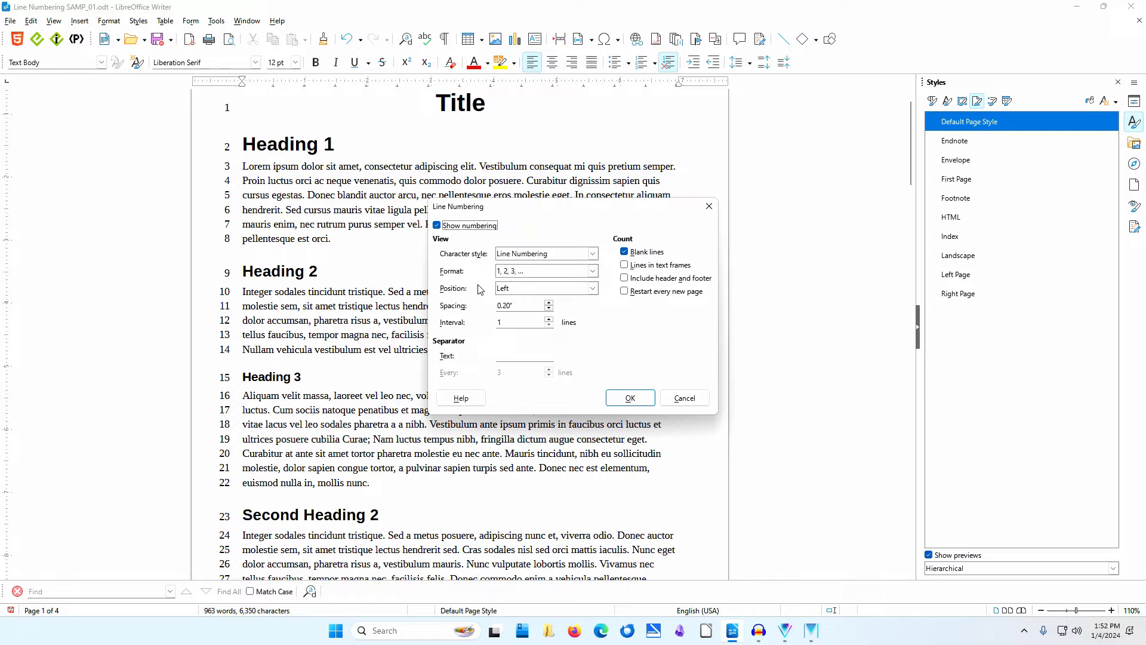
left_click(593, 289)
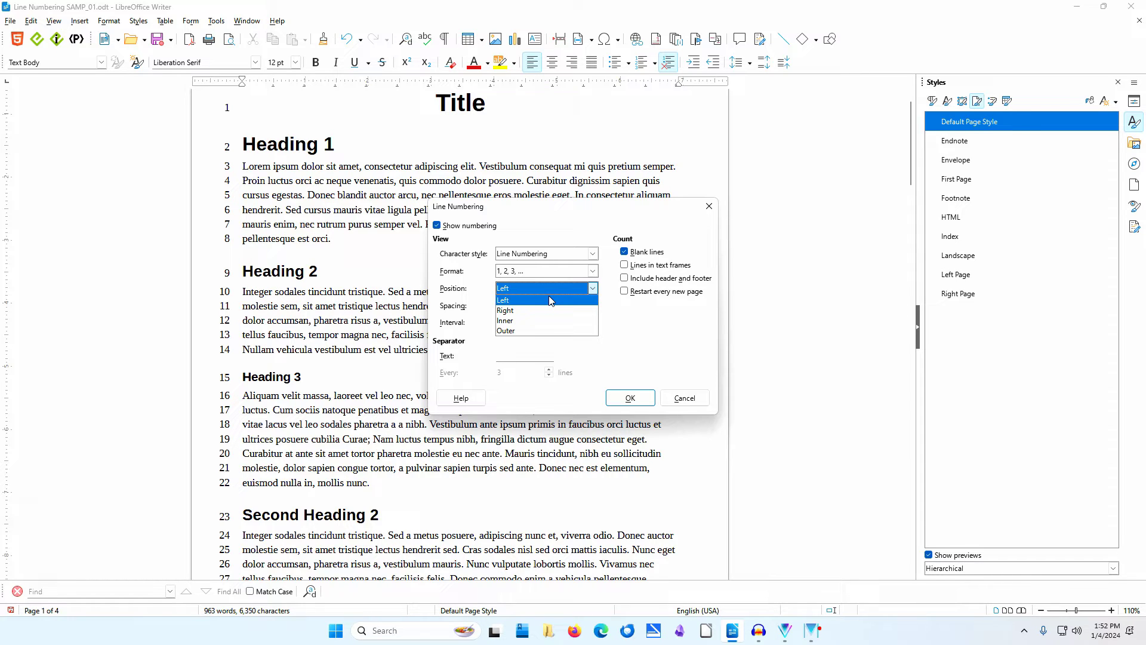
left_click(551, 311)
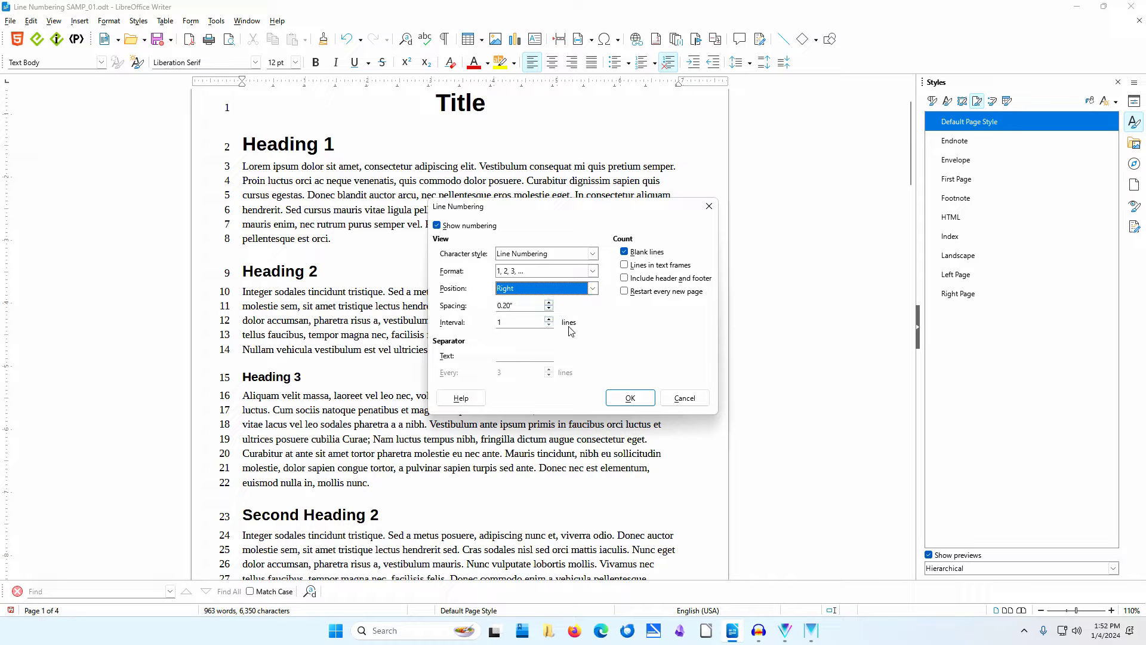
left_click(632, 401)
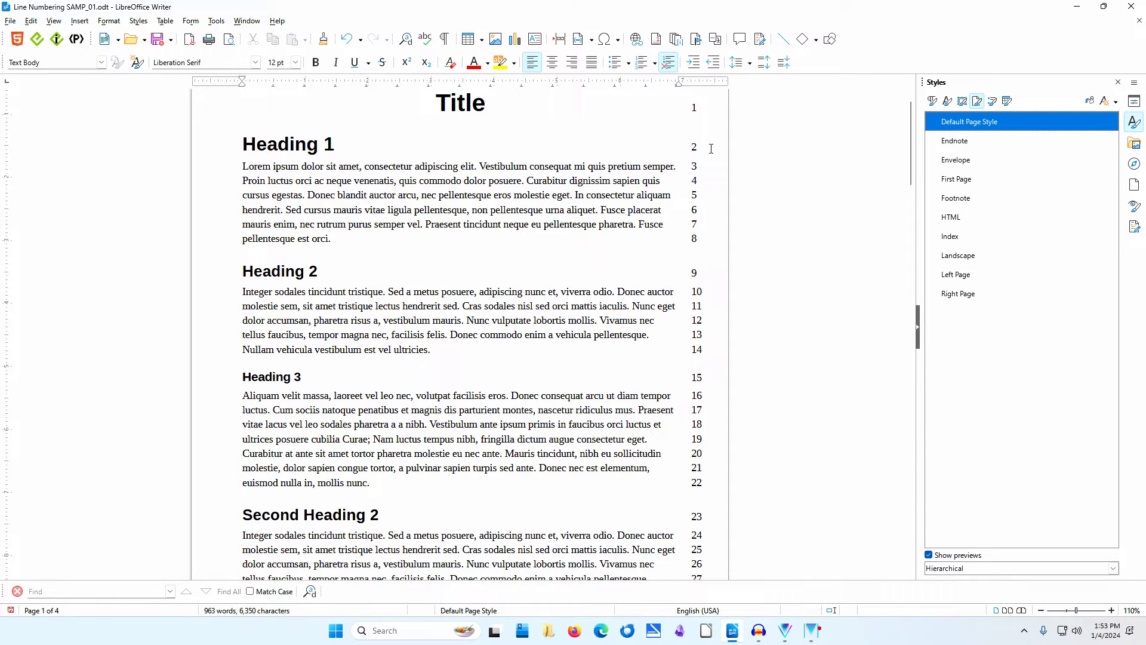
In the line numbering settings, set the number position to Left and the interval to 10 lines.
left_click(216, 20)
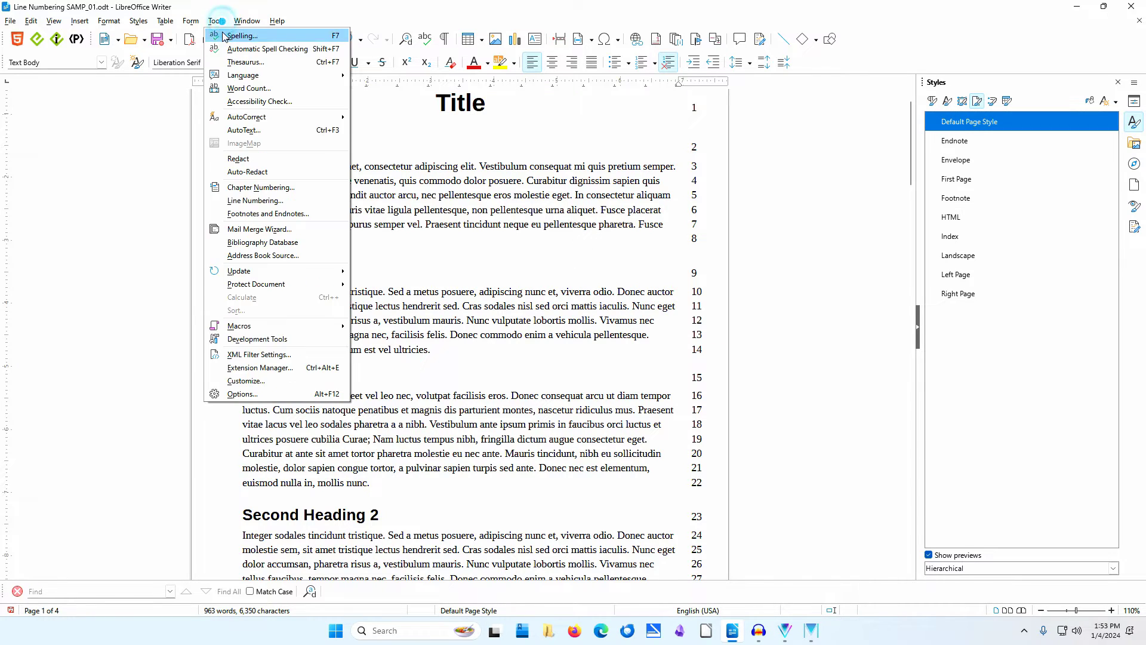
left_click(267, 200)
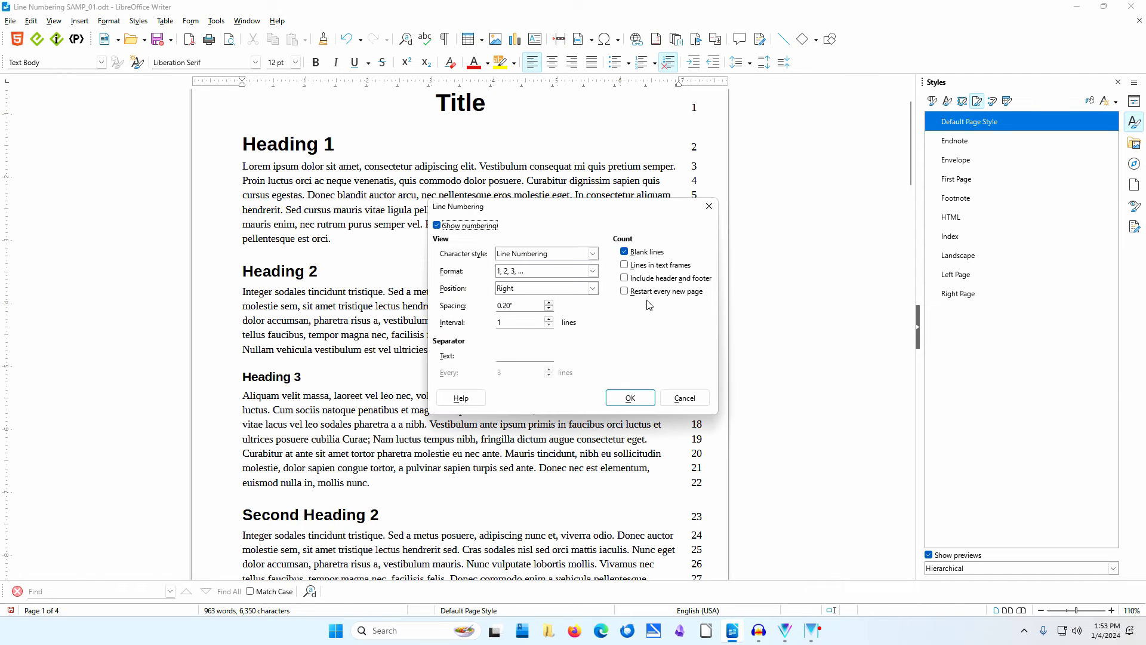
left_click(593, 289)
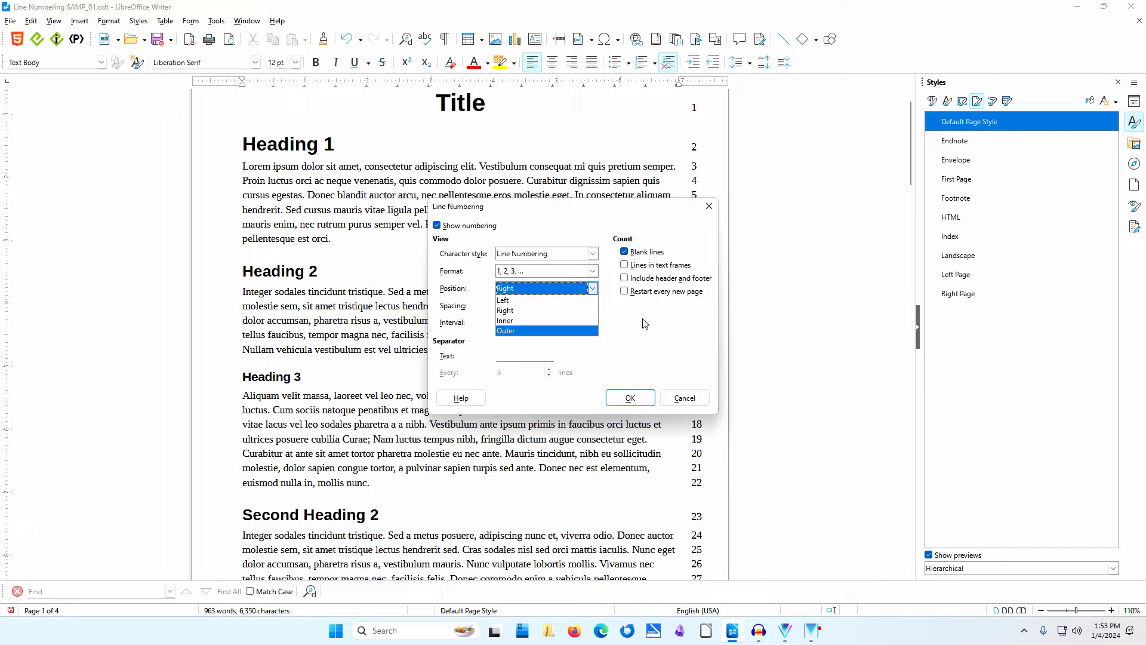
left_click(527, 301)
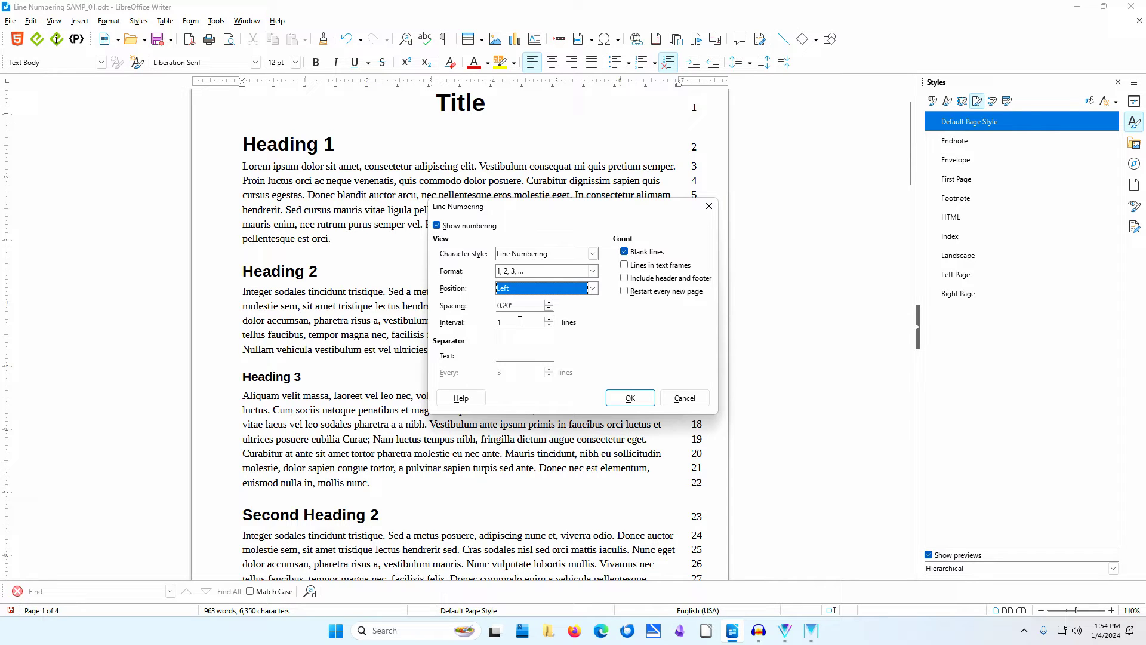
left_click(520, 321)
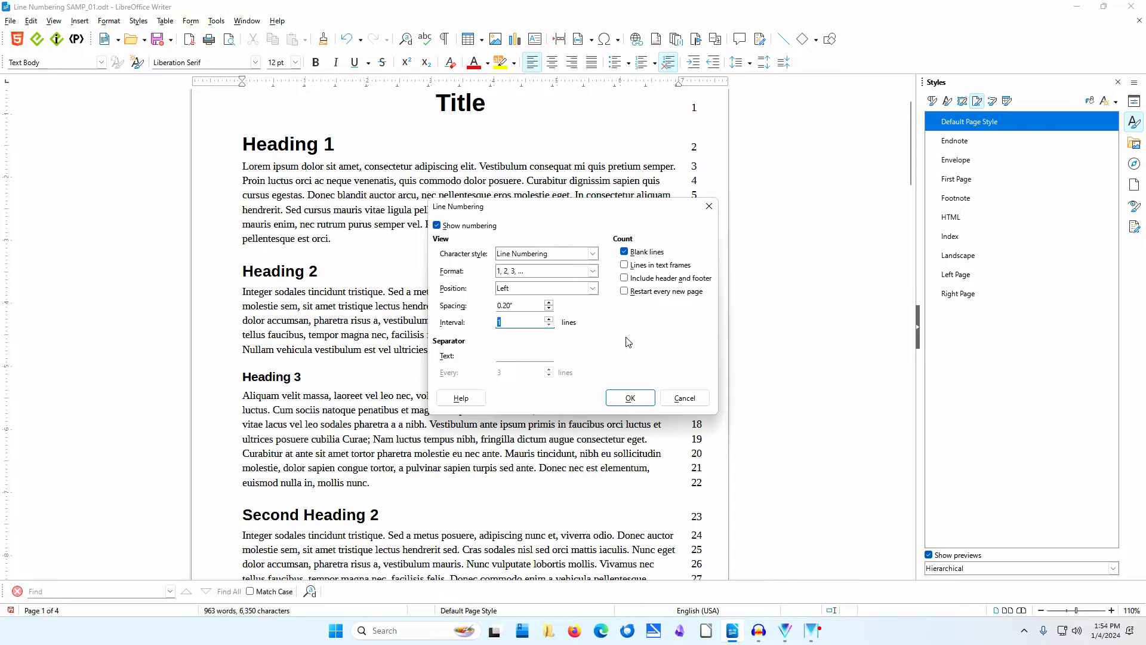
type("10")
Add the separator text ">" every 5 lines and apply the line numbering settings.
left_click(513, 356)
type(">")
left_click(549, 369)
left_click(549, 369)
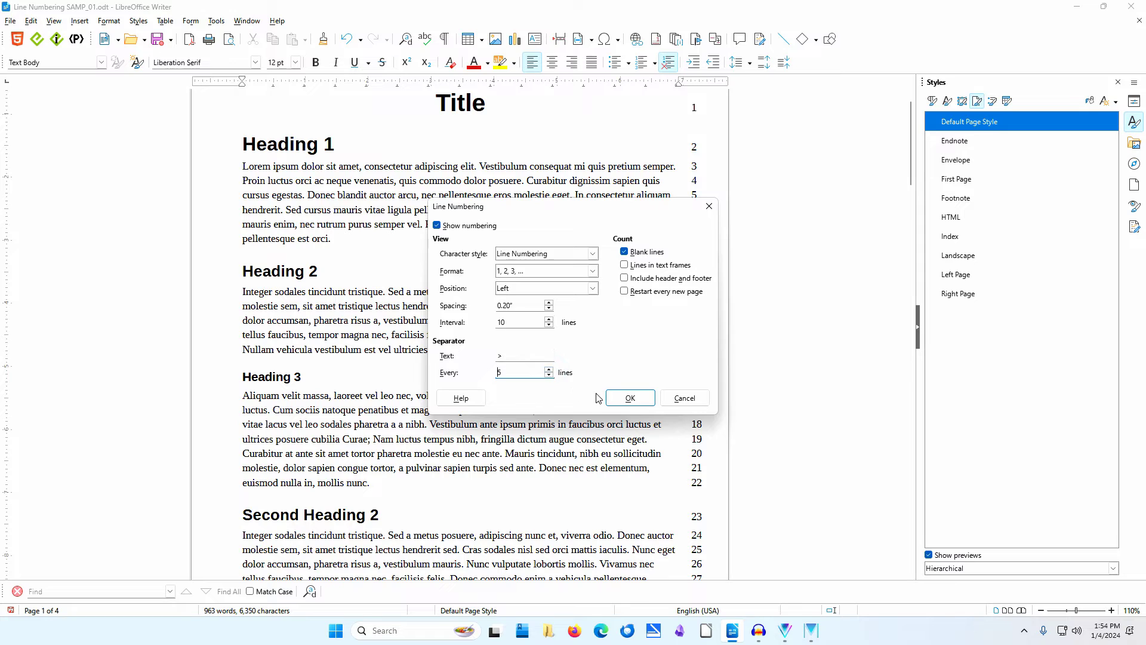
left_click(636, 399)
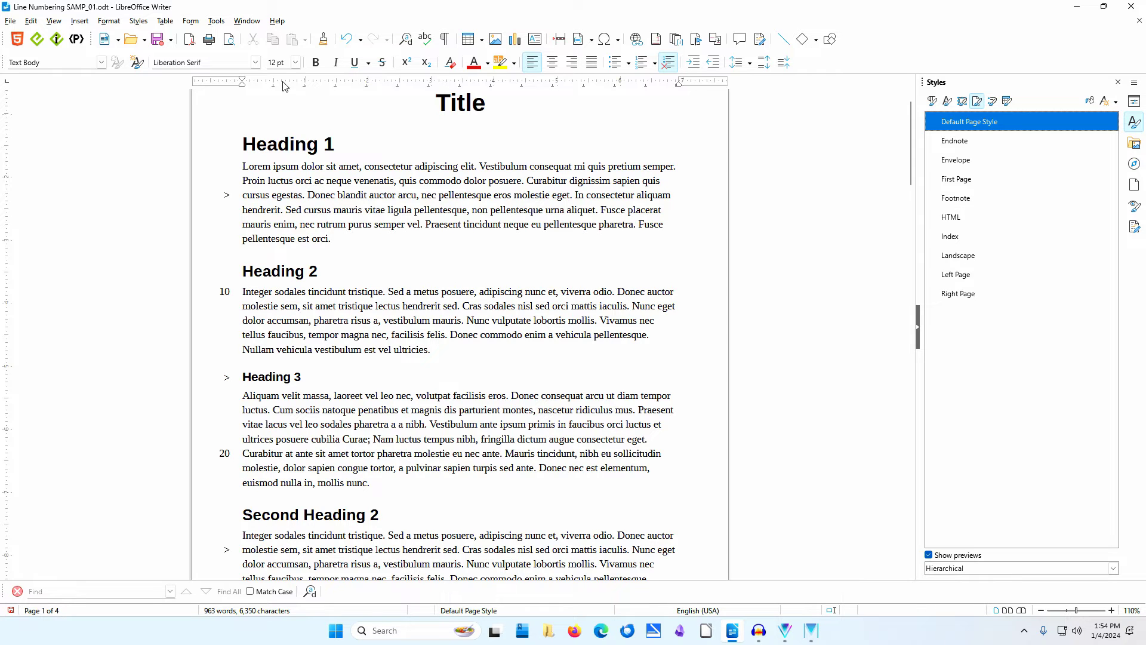
Set the line numbering interval to 1 line.
left_click(216, 21)
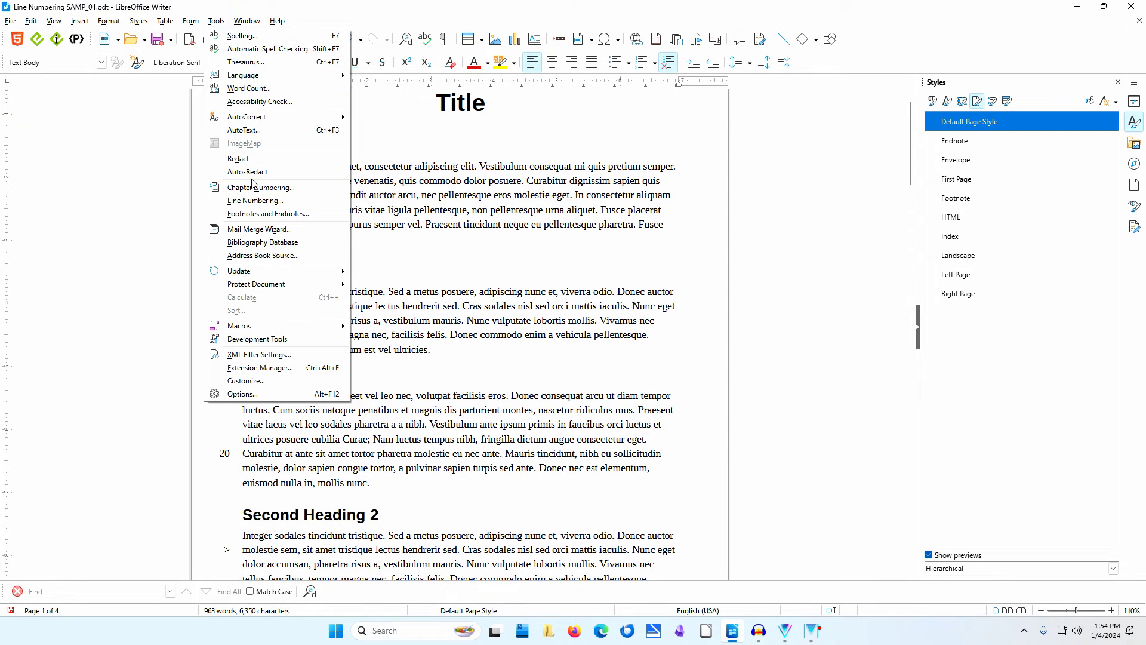
left_click(255, 201)
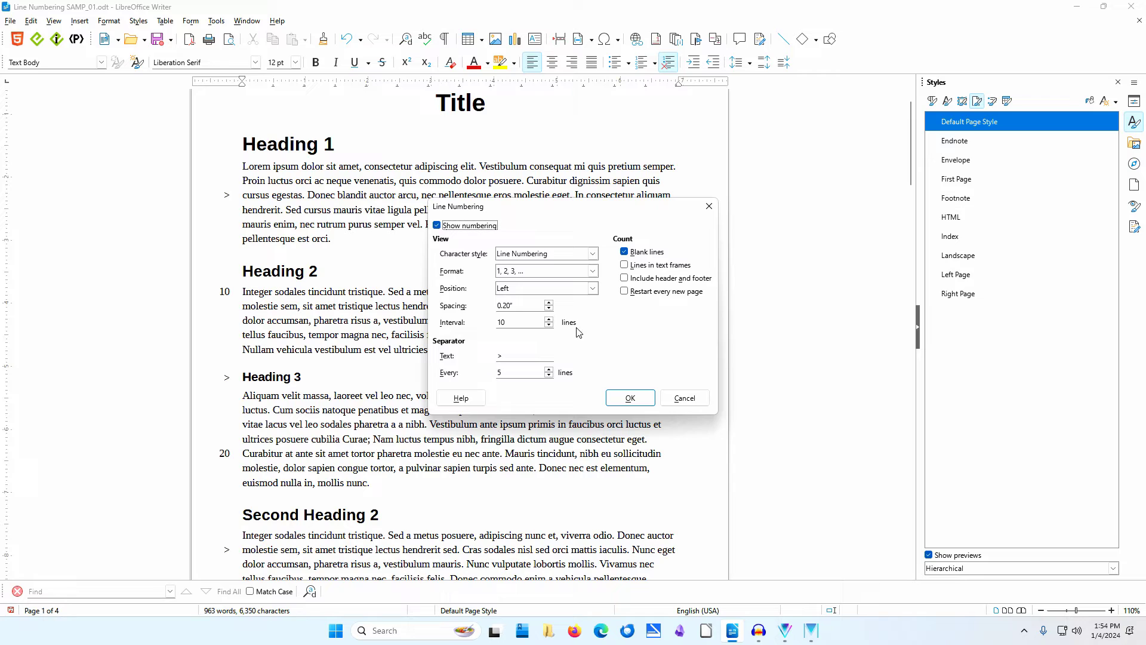
double_click(524, 322)
type("1")
key("Tab")
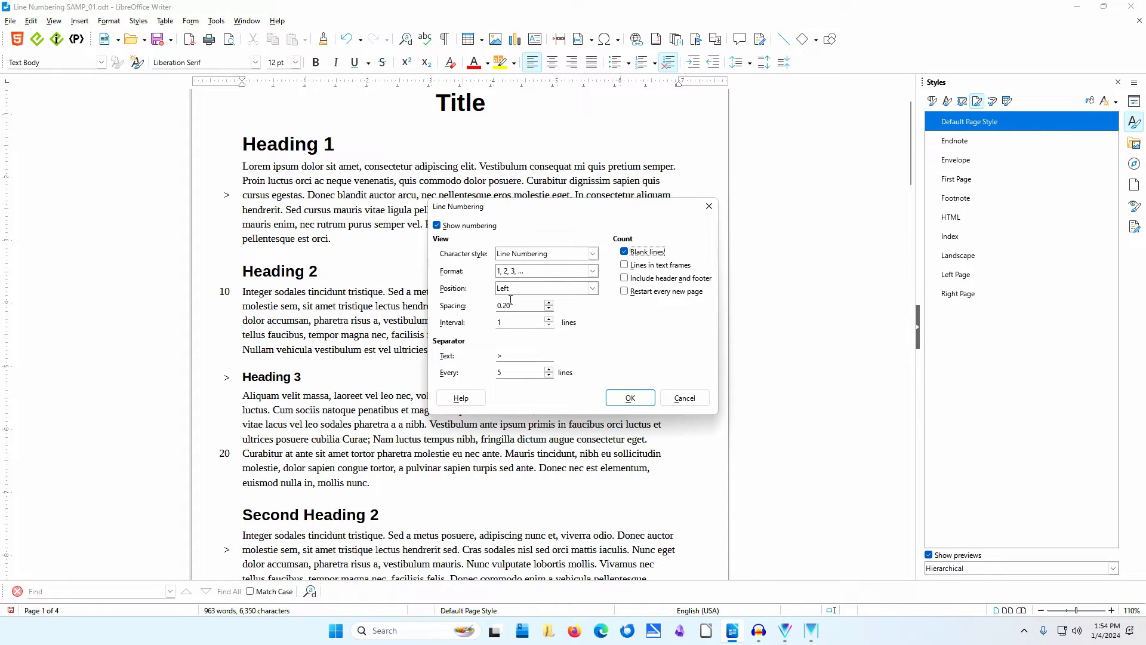
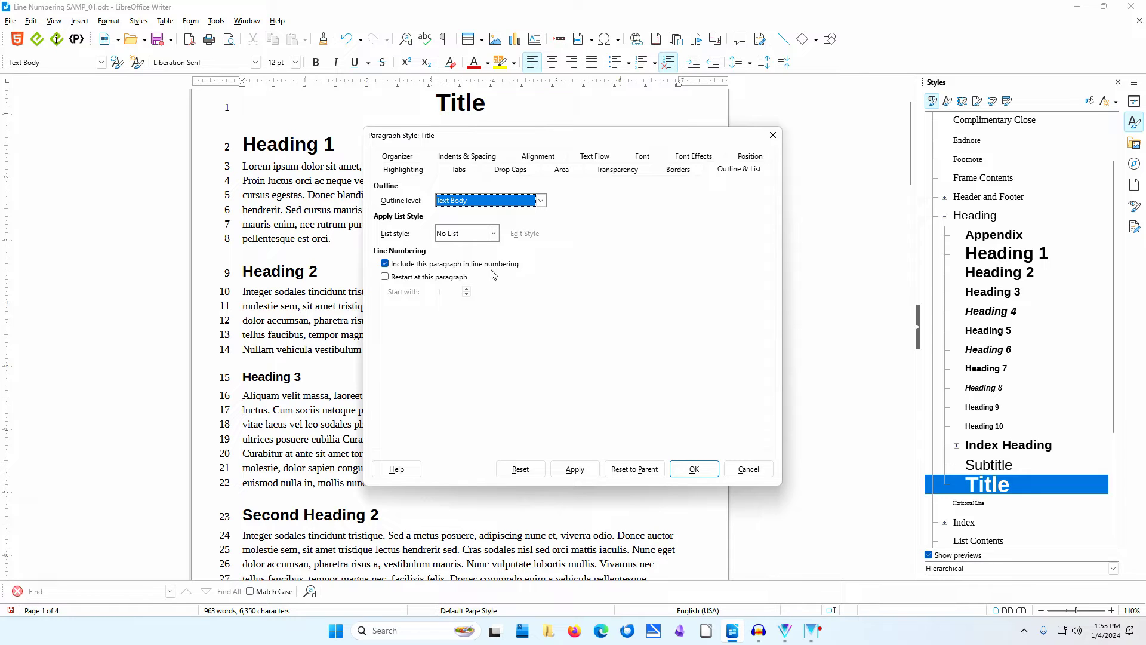
Exclude the Title paragraph style and the parent Heading paragraph style from line numbering.
left_click(386, 264)
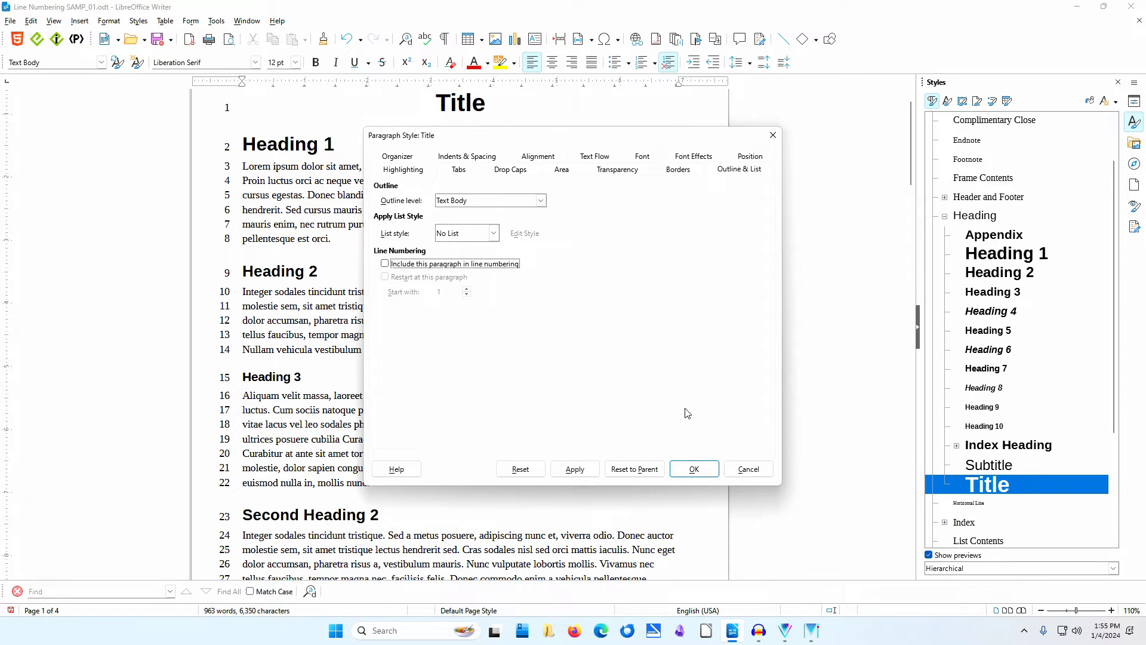
left_click(707, 468)
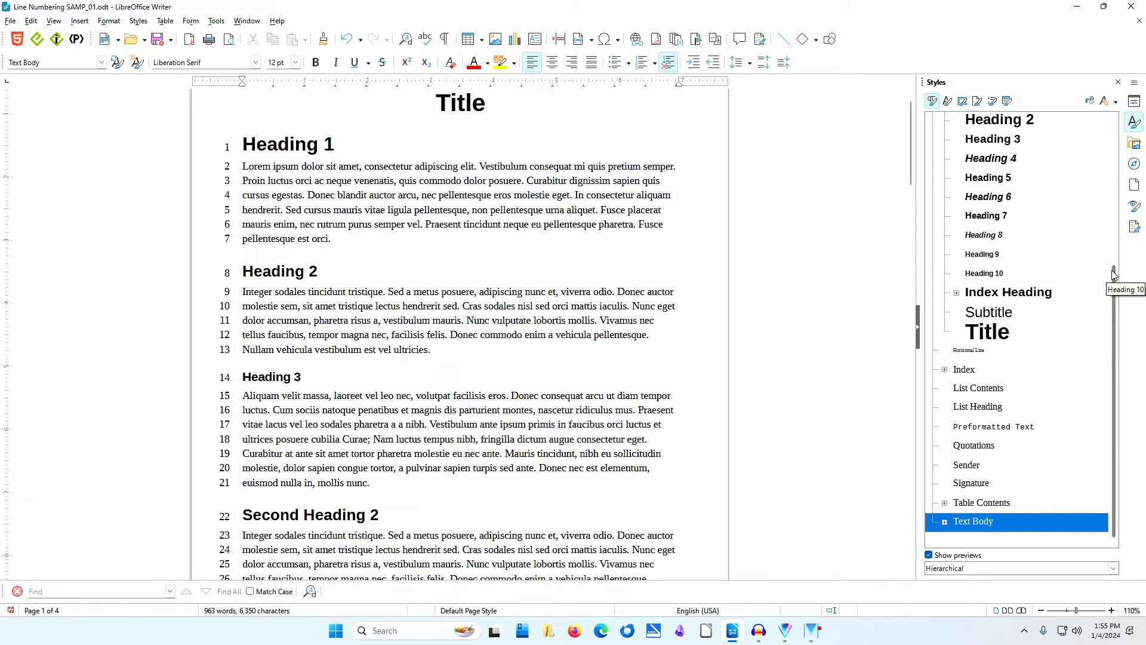
left_click_drag(1111, 281, 1108, 225)
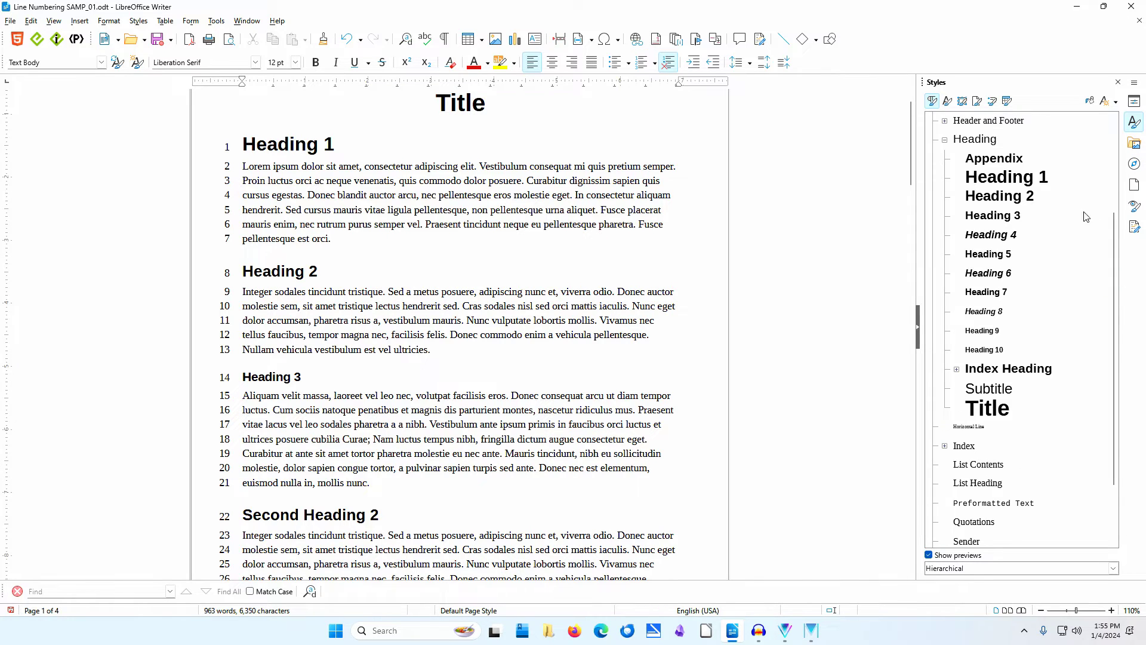
left_click(997, 146)
right_click(990, 138)
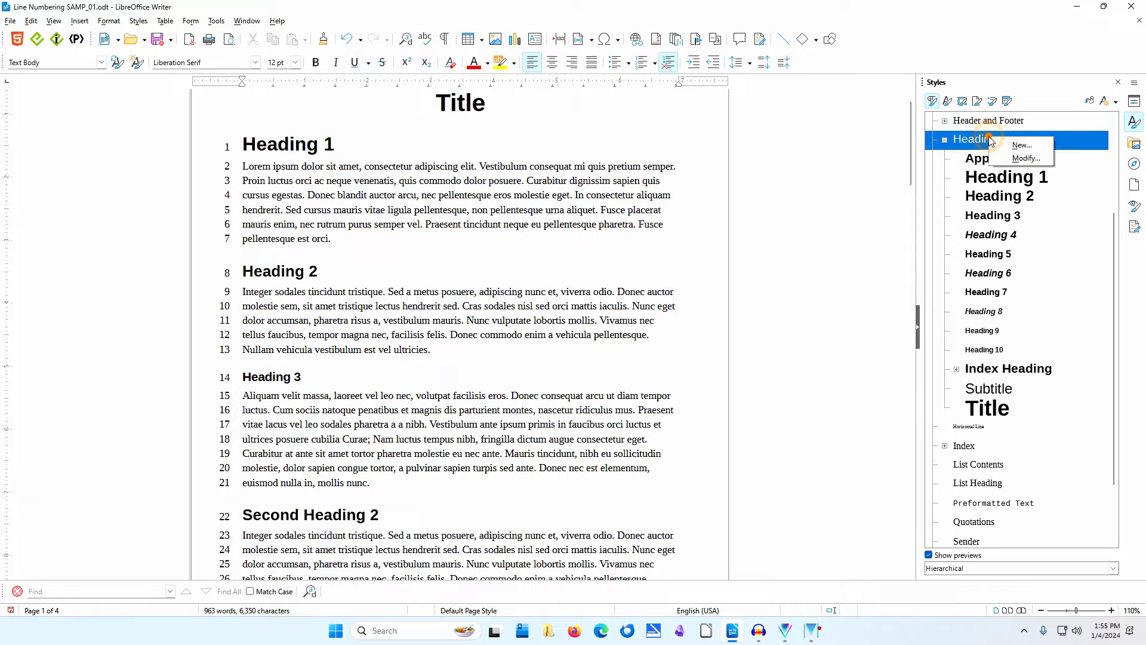
left_click(1036, 158)
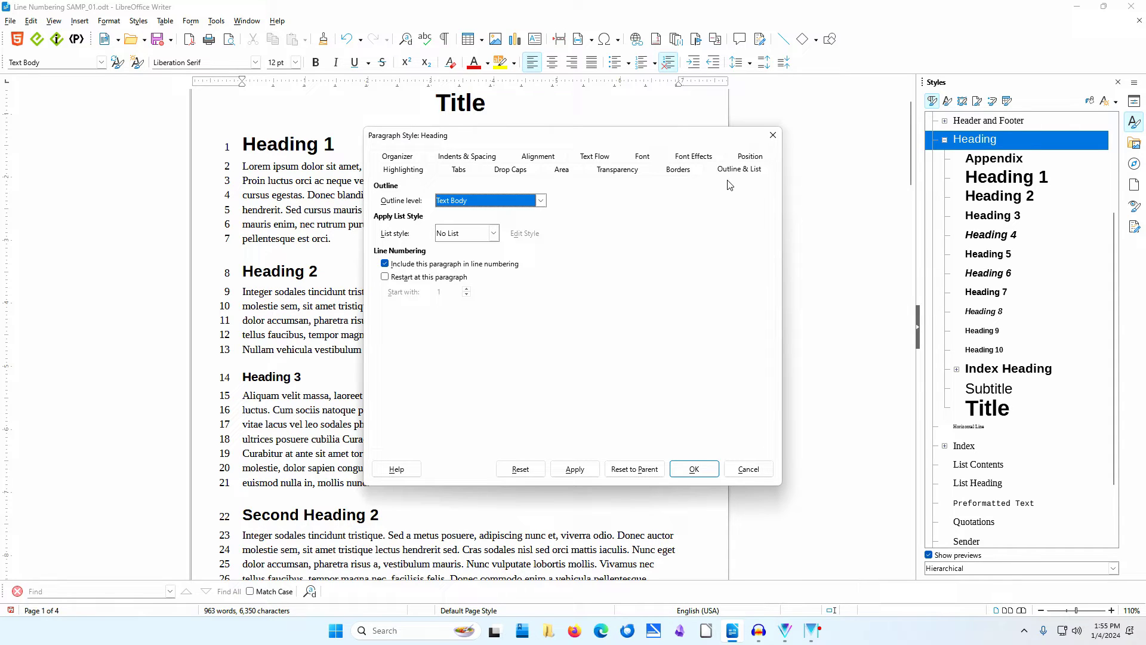
left_click(385, 264)
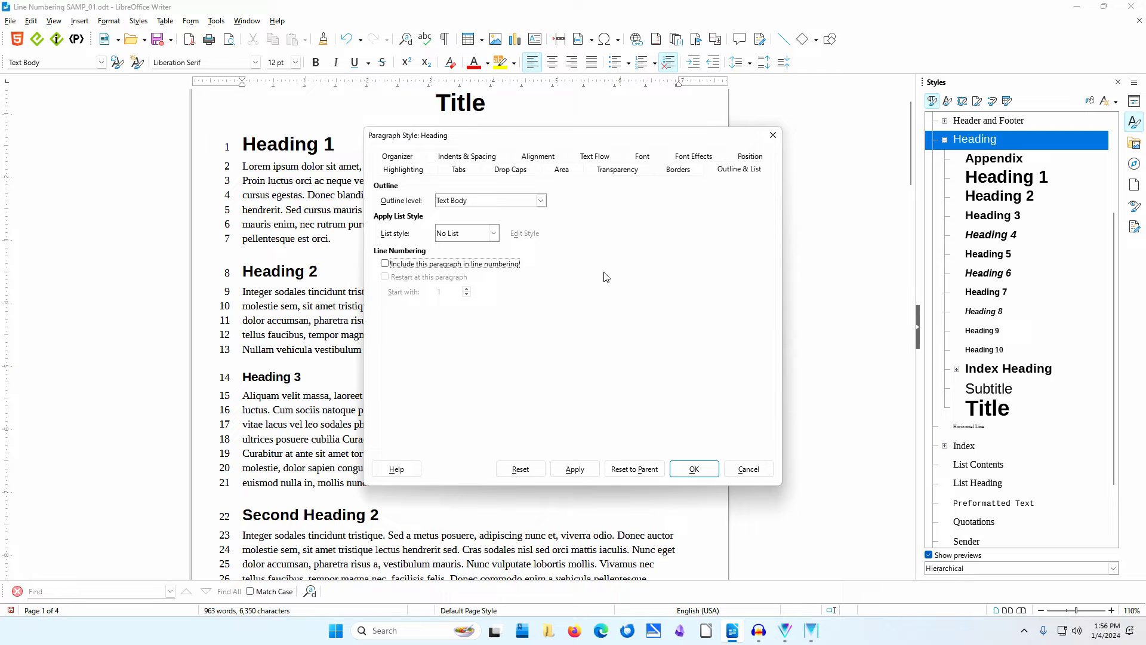
left_click(696, 467)
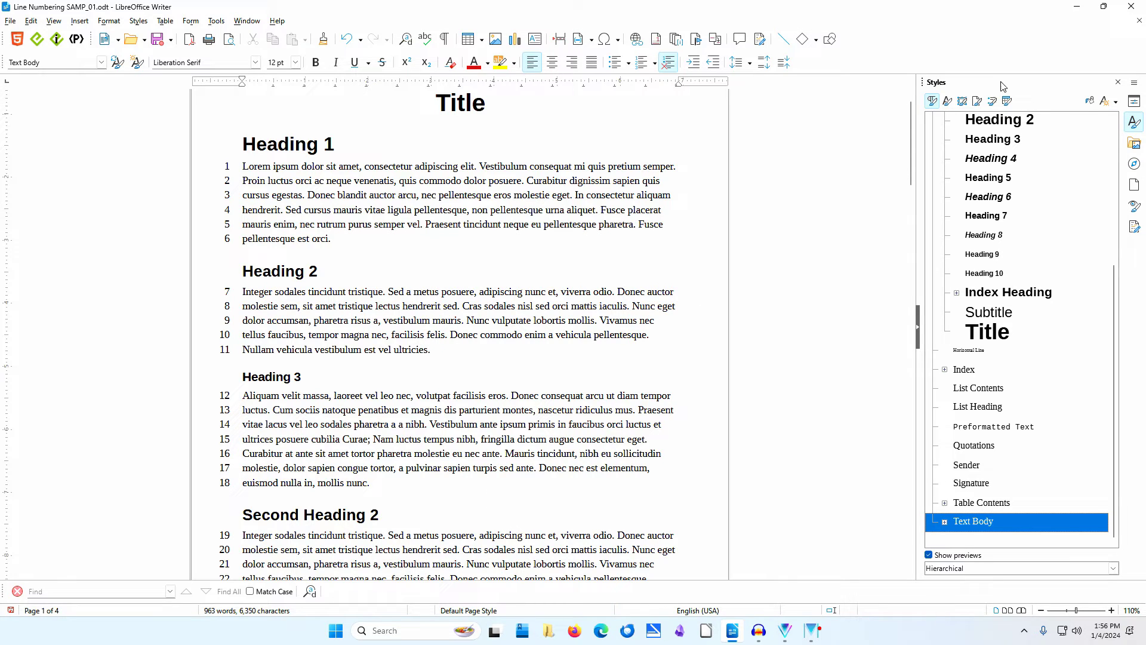
Include the Heading 2 paragraph style in line numbering and restart the count at each such paragraph, starting with 1.
right_click(988, 122)
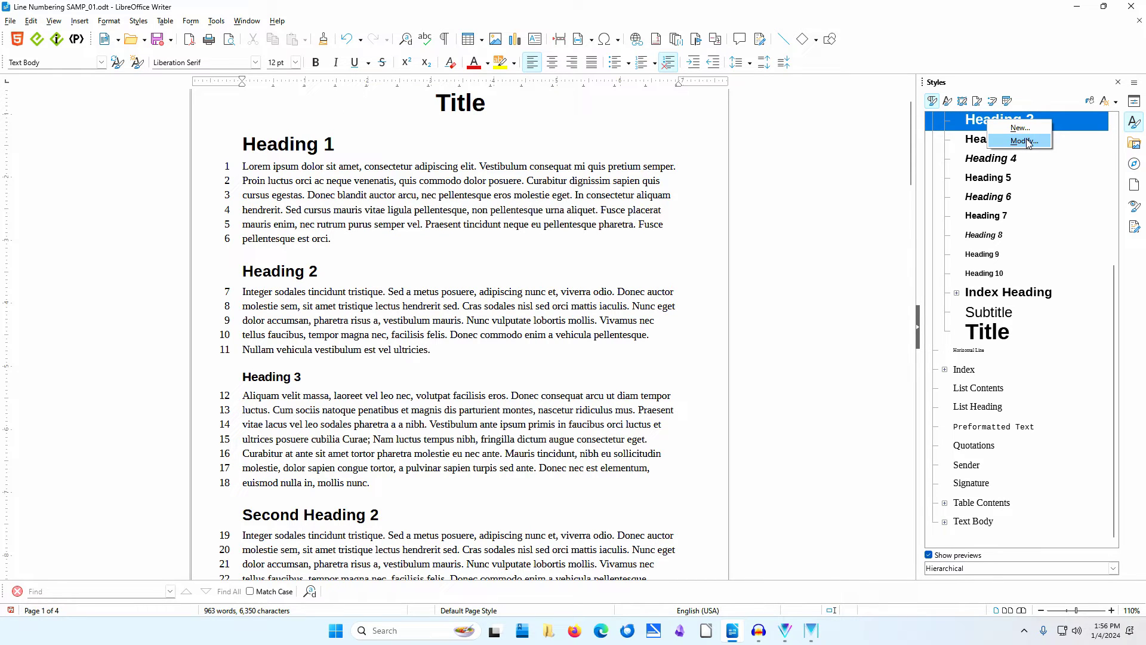
left_click(1024, 141)
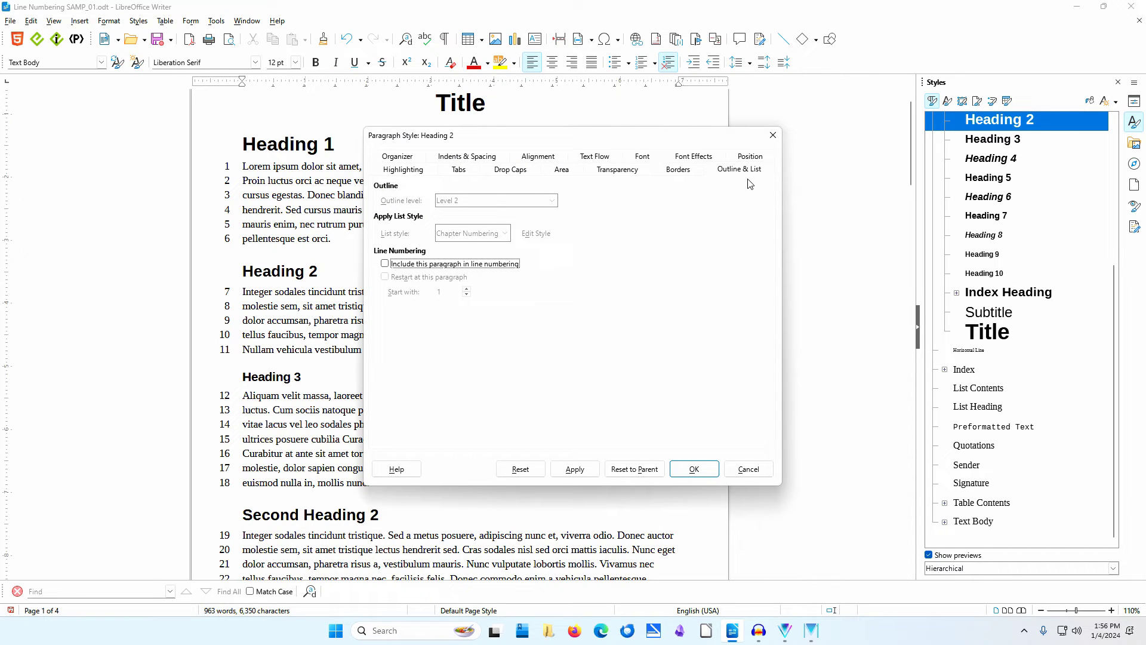
left_click(385, 265)
left_click(385, 278)
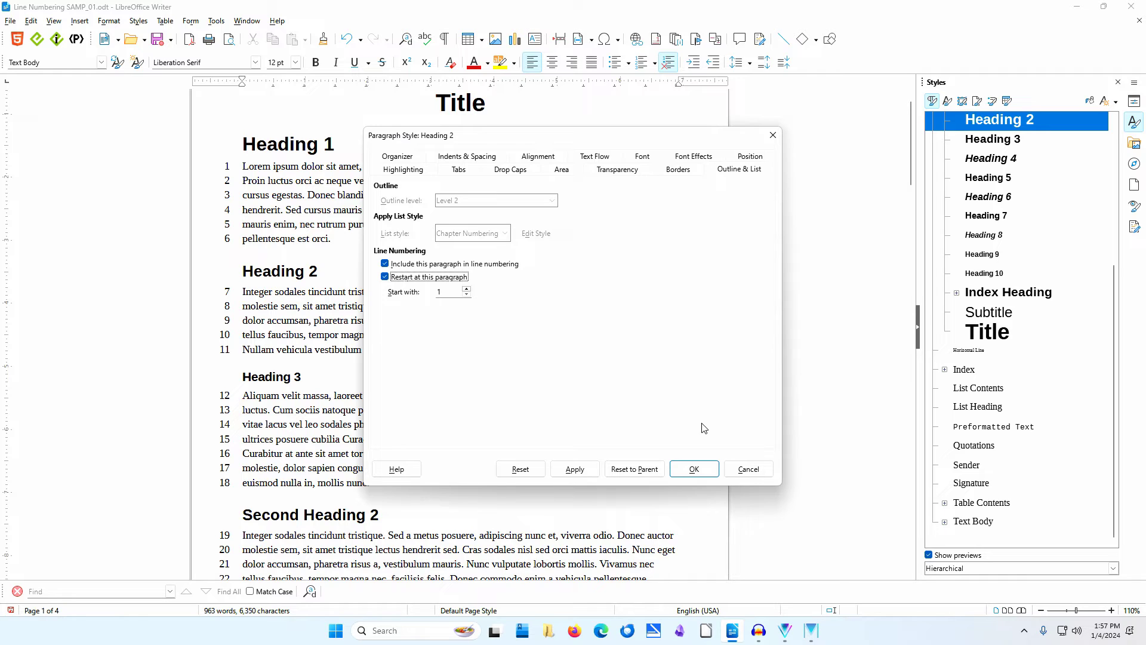
left_click(695, 469)
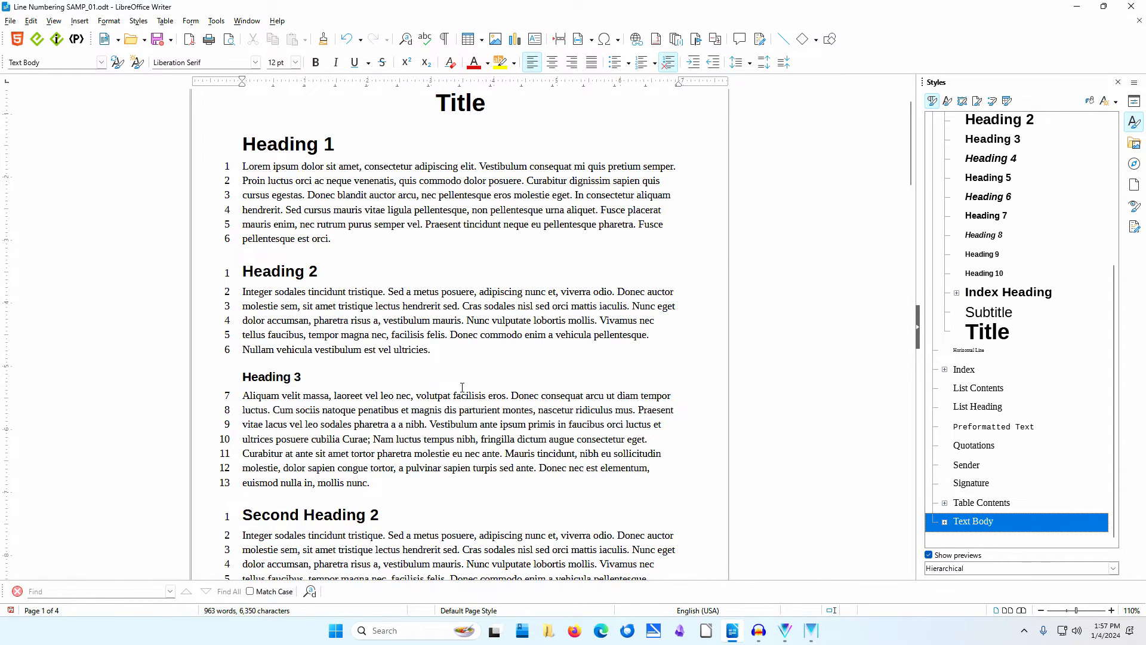
scroll(462, 387, "down", 1)
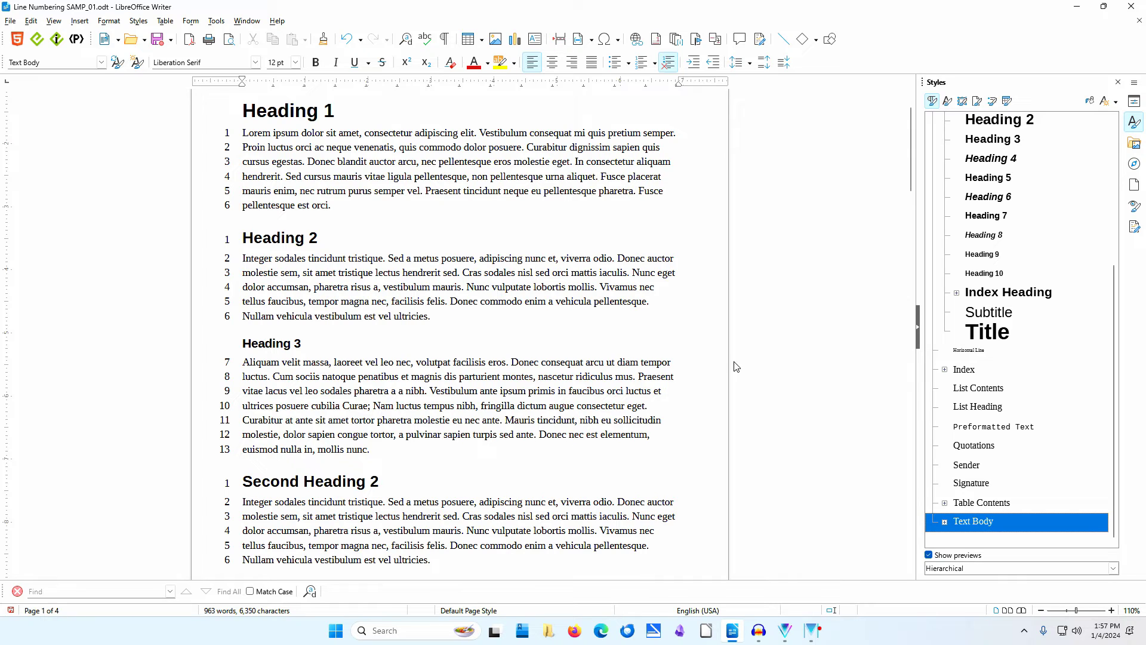
Modify the Heading 2 paragraph style to exclude it from line numbering again.
right_click(1008, 118)
left_click(1033, 135)
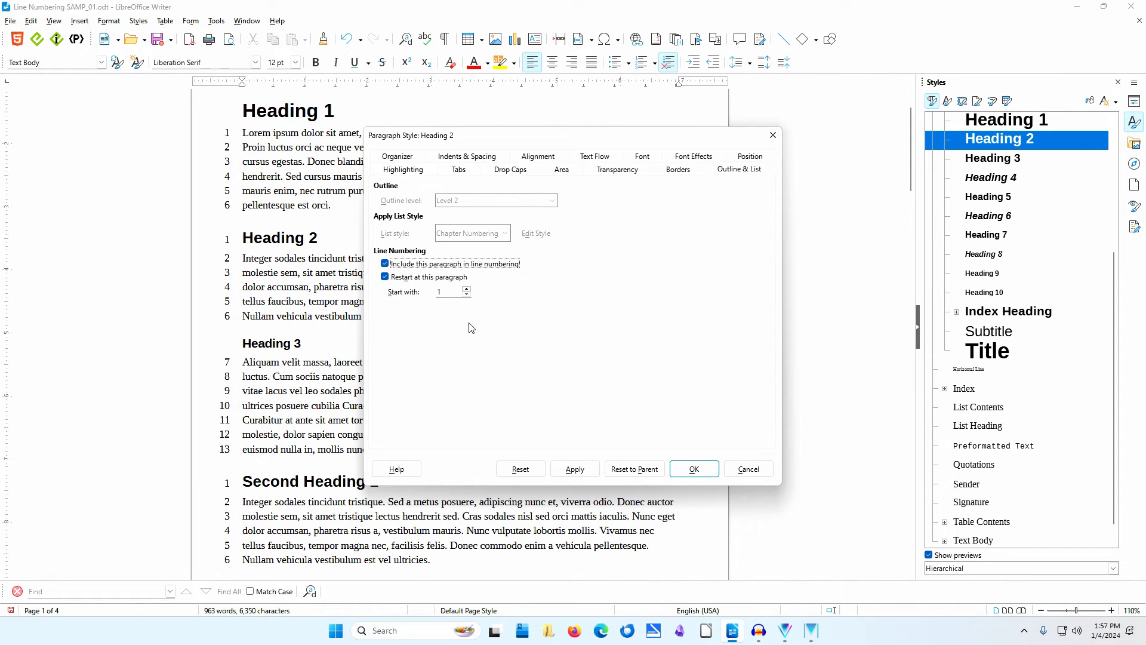
left_click(385, 264)
left_click(699, 471)
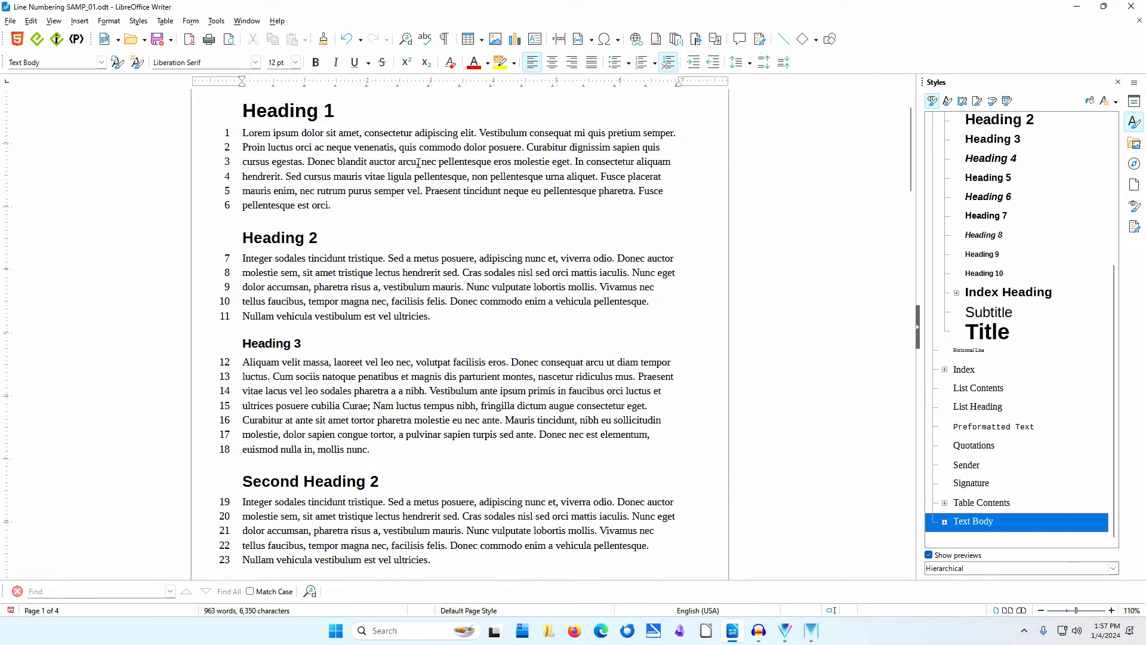
Make line numbering restart on every new page and include the header and footer, and review the numbers across pages 1 and 2.
scroll(418, 160, "up", 3)
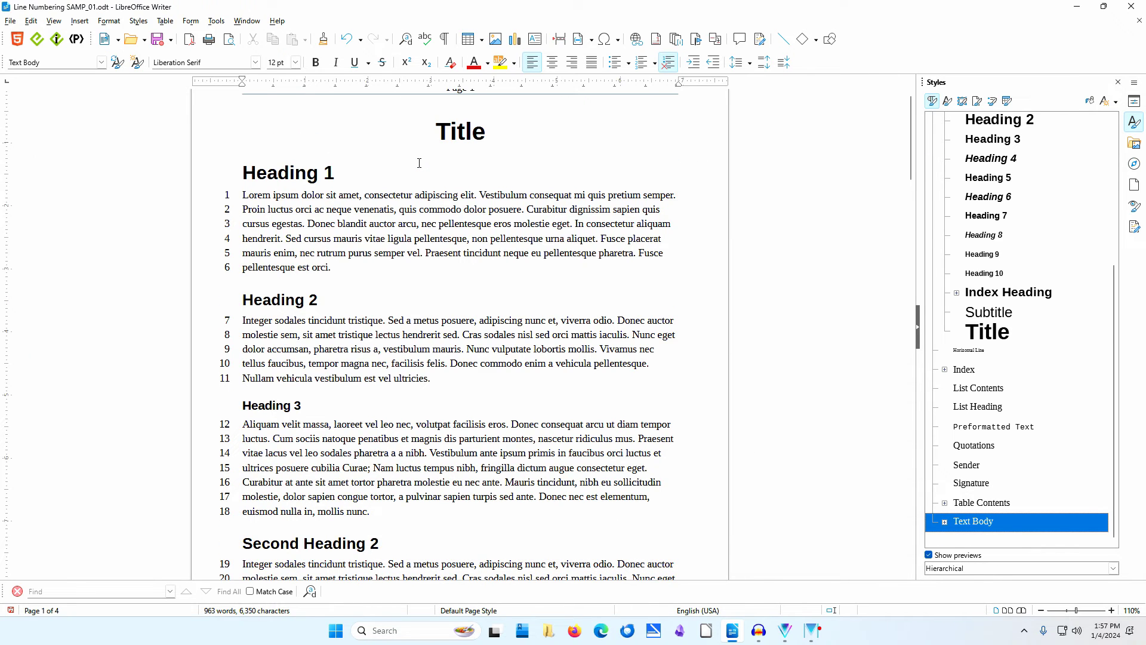
left_click(215, 20)
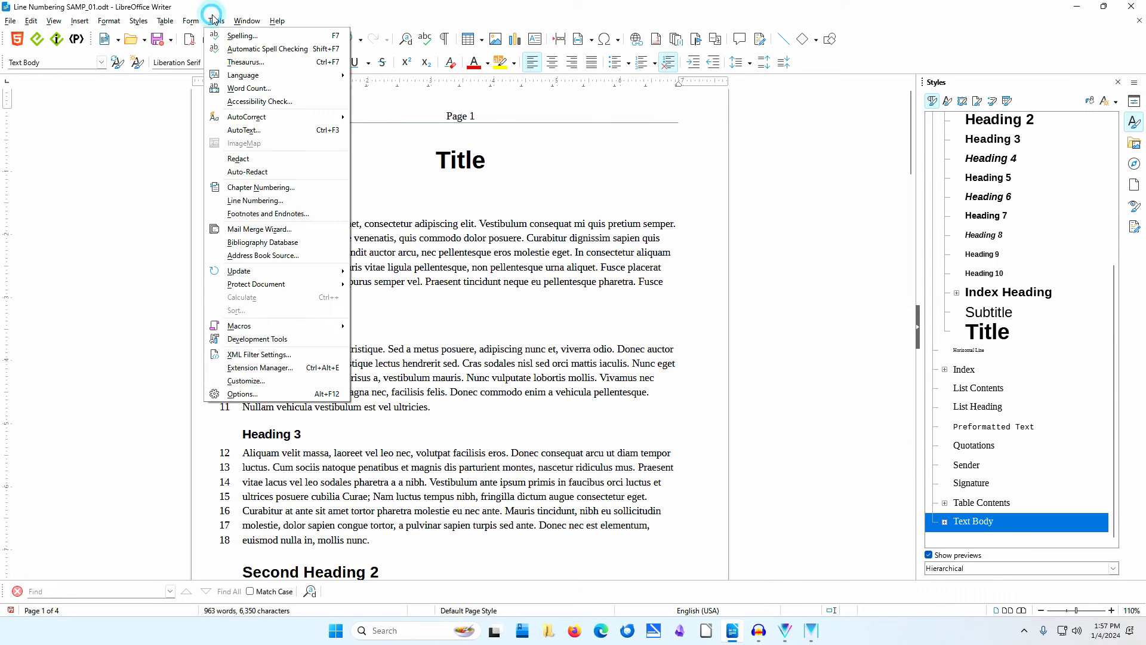
left_click(272, 202)
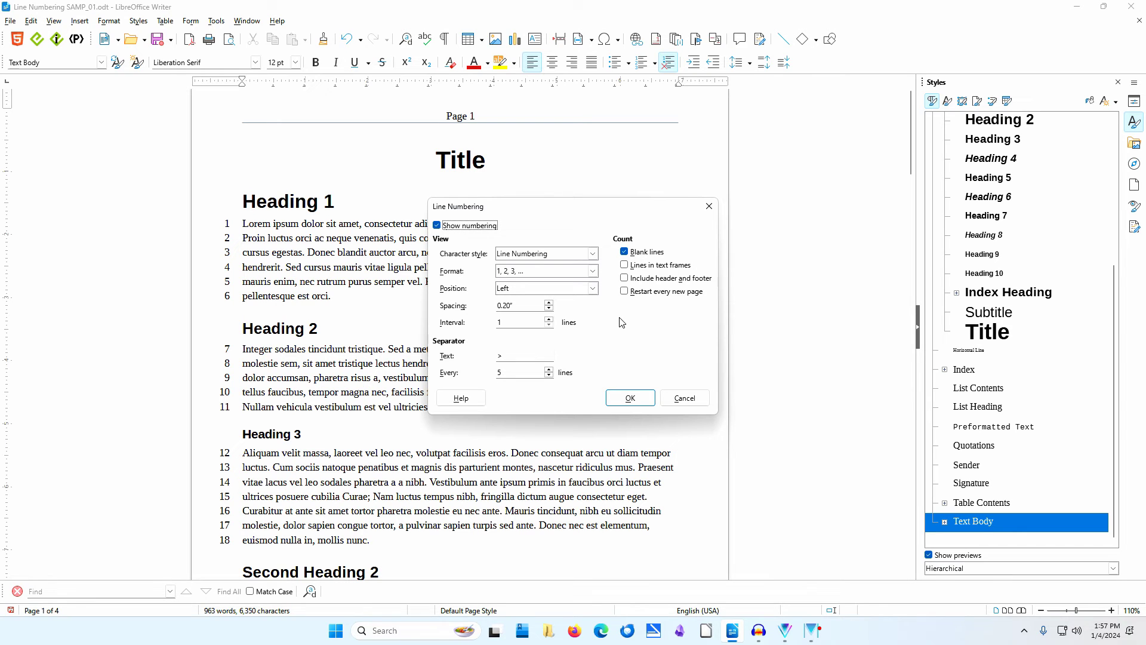
left_click(626, 292)
left_click(625, 279)
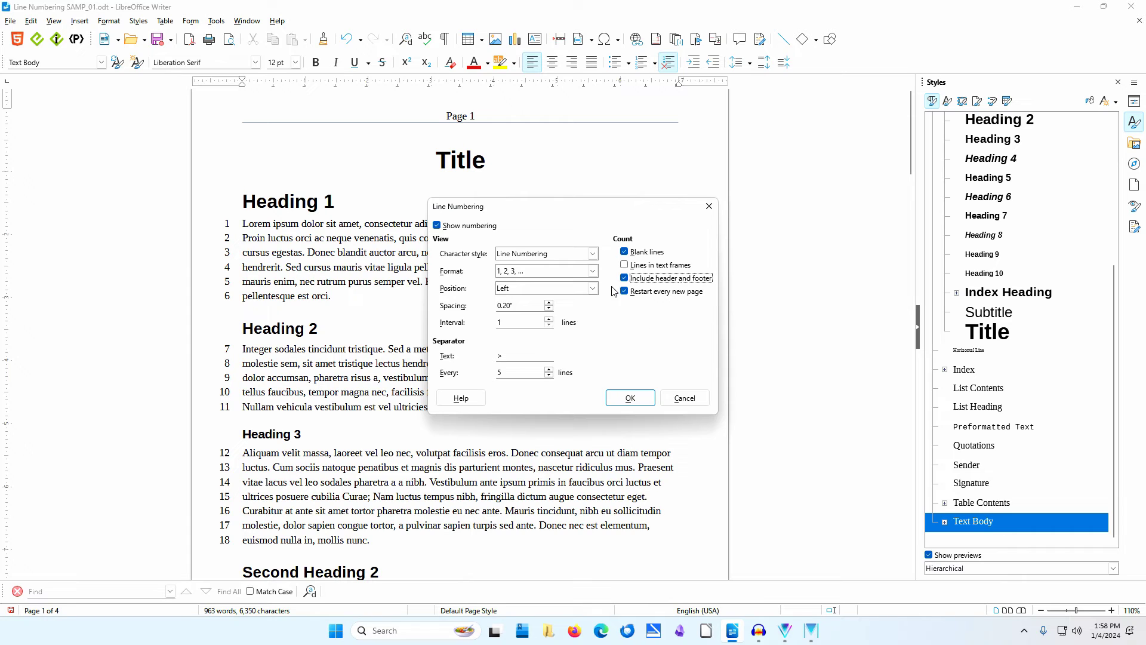
left_click(643, 393)
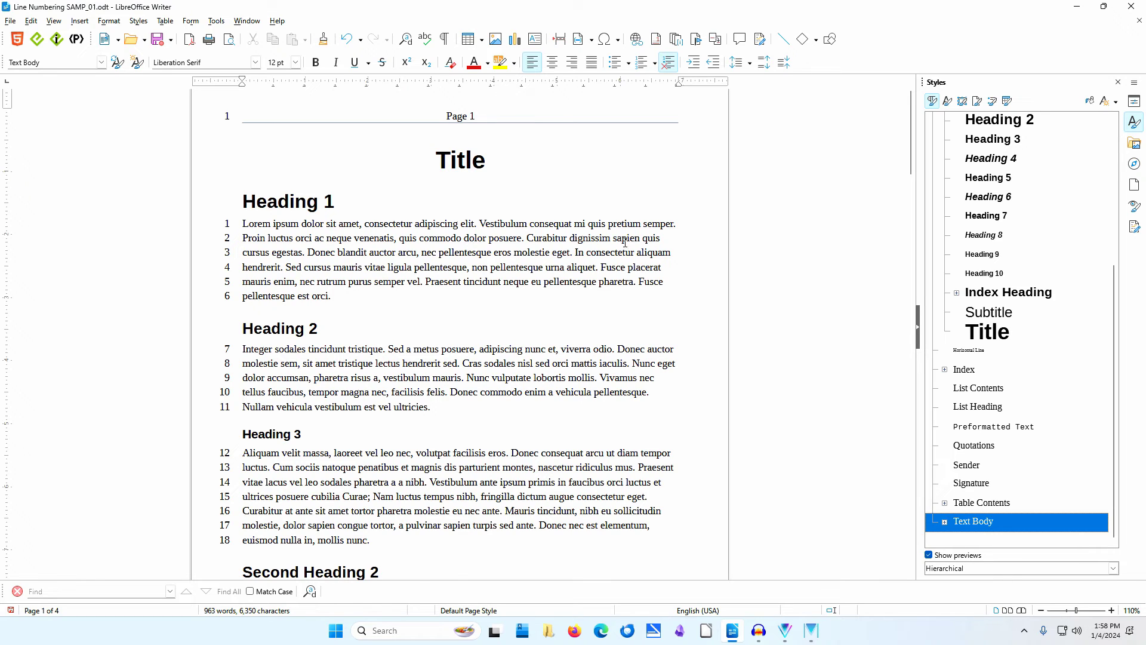
scroll(624, 242, "down", 10)
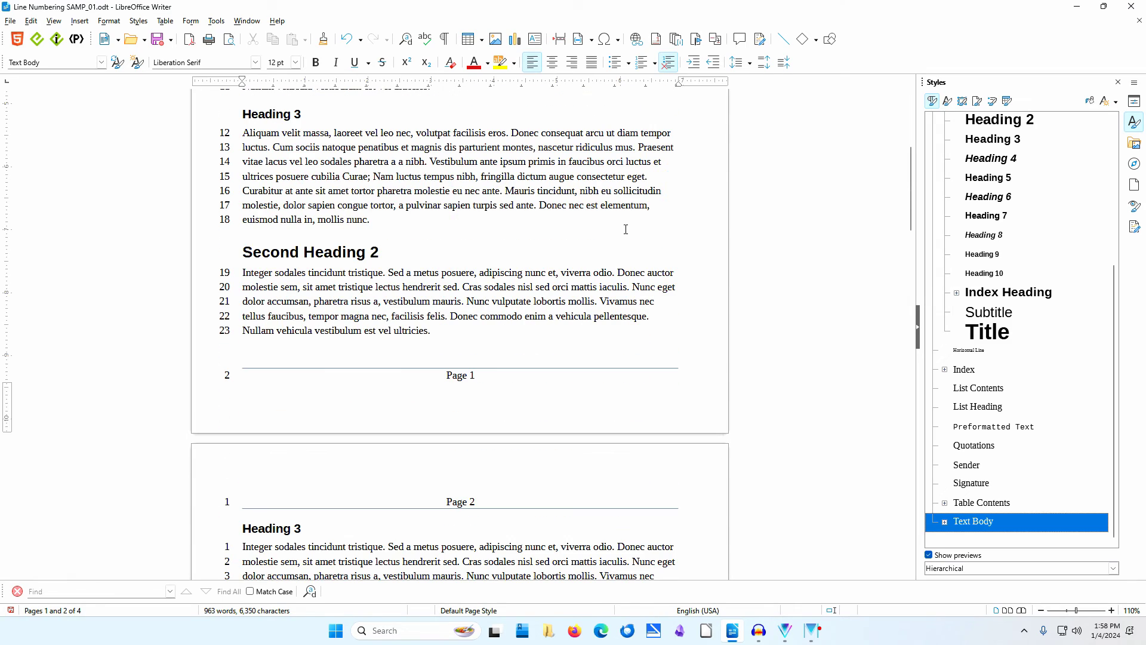
scroll(627, 225, "down", 3)
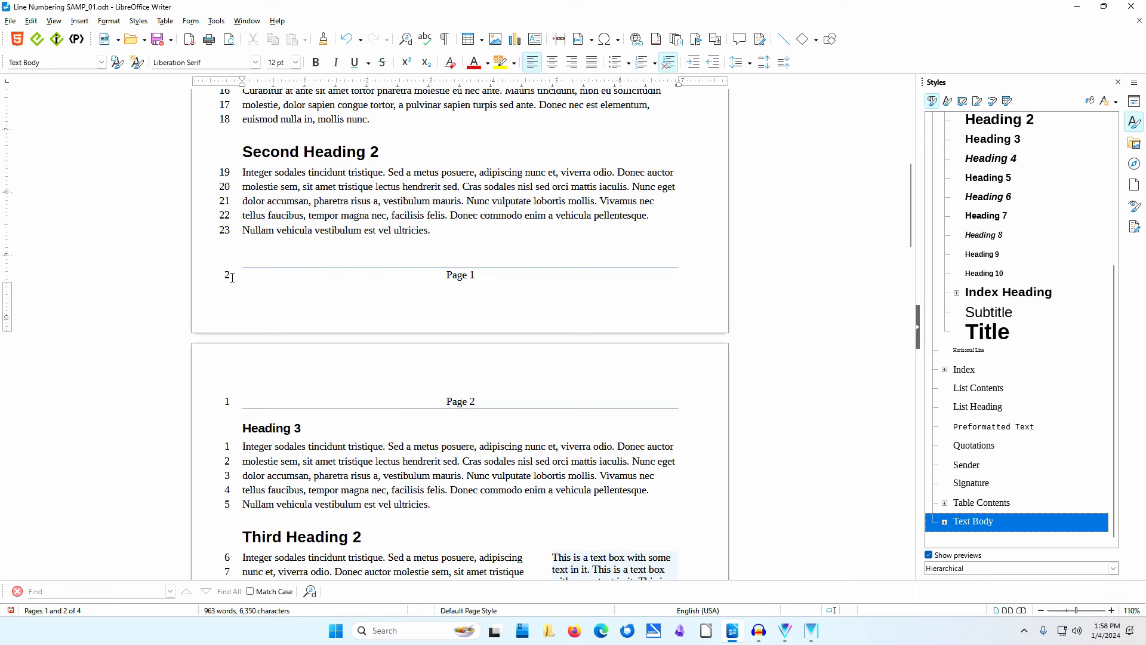
scroll(233, 275, "down", 5)
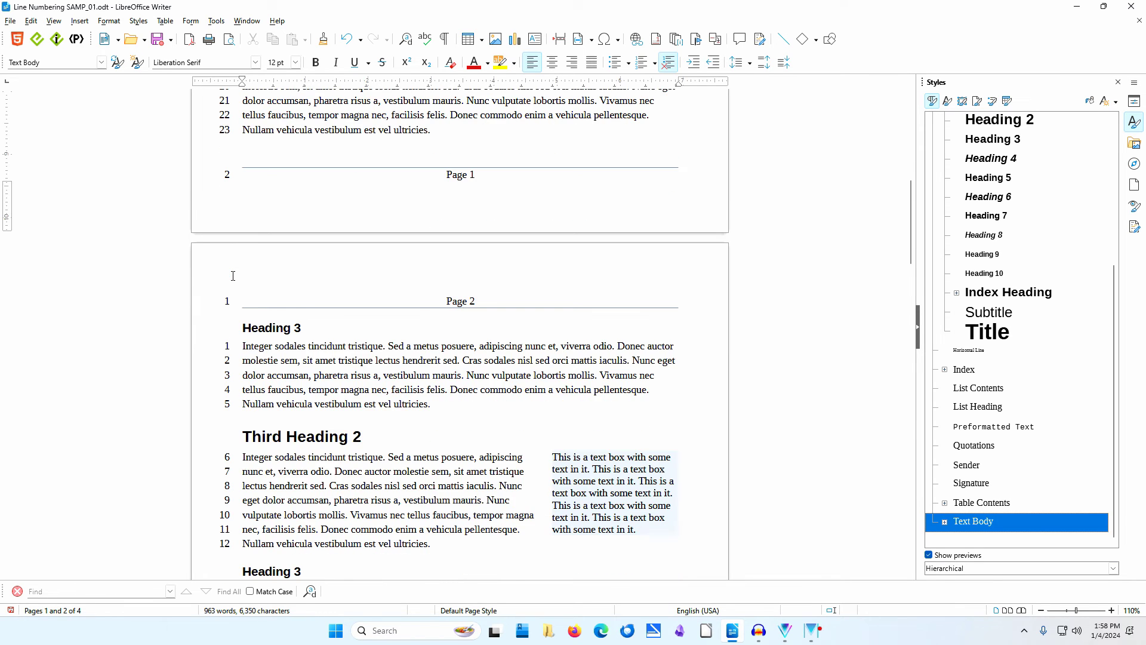
scroll(234, 271, "down", 2)
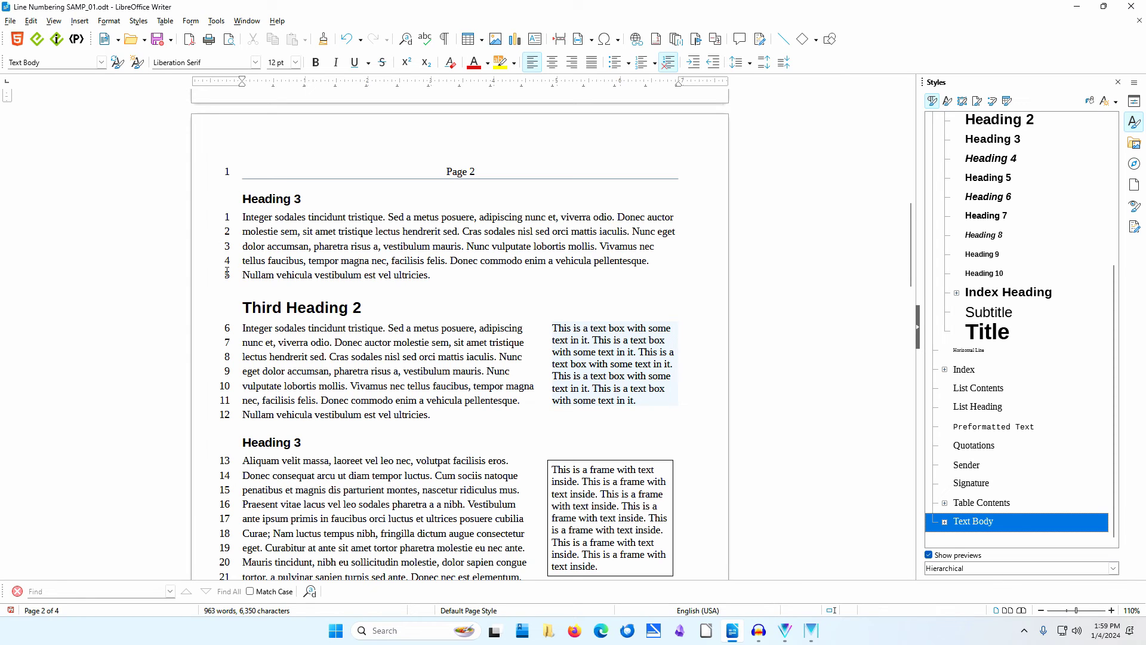
Count lines in text frames, with header and footer numbering and the restart on every new page turned off.
left_click(216, 21)
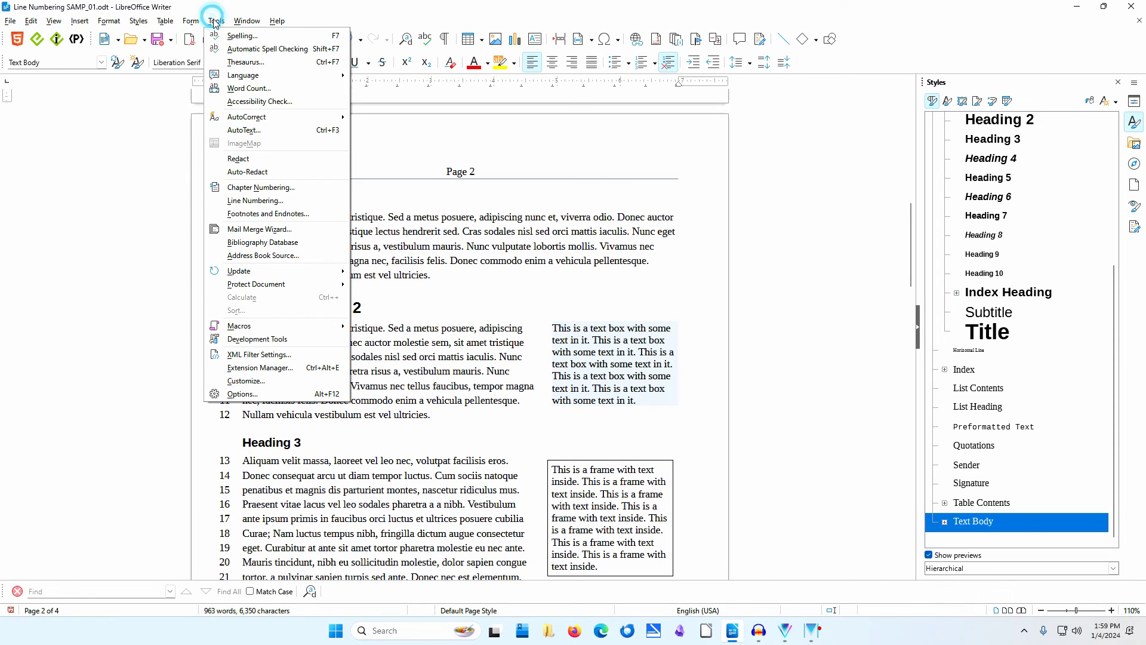
left_click(291, 201)
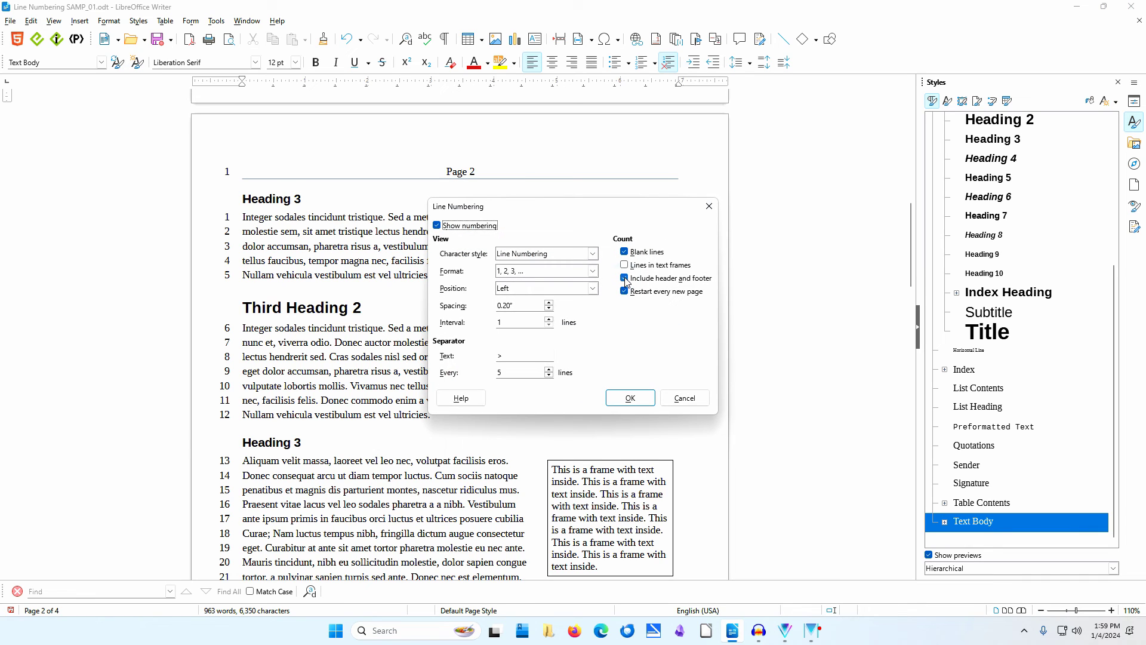
left_click(625, 278)
left_click(625, 291)
left_click(624, 265)
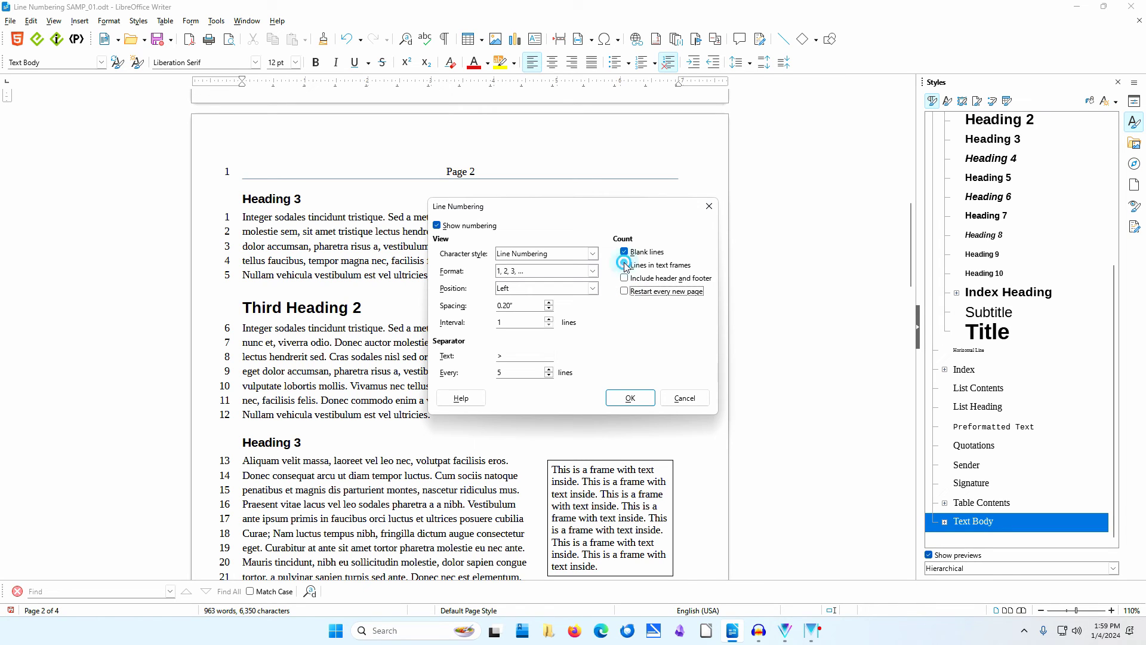
left_click(636, 399)
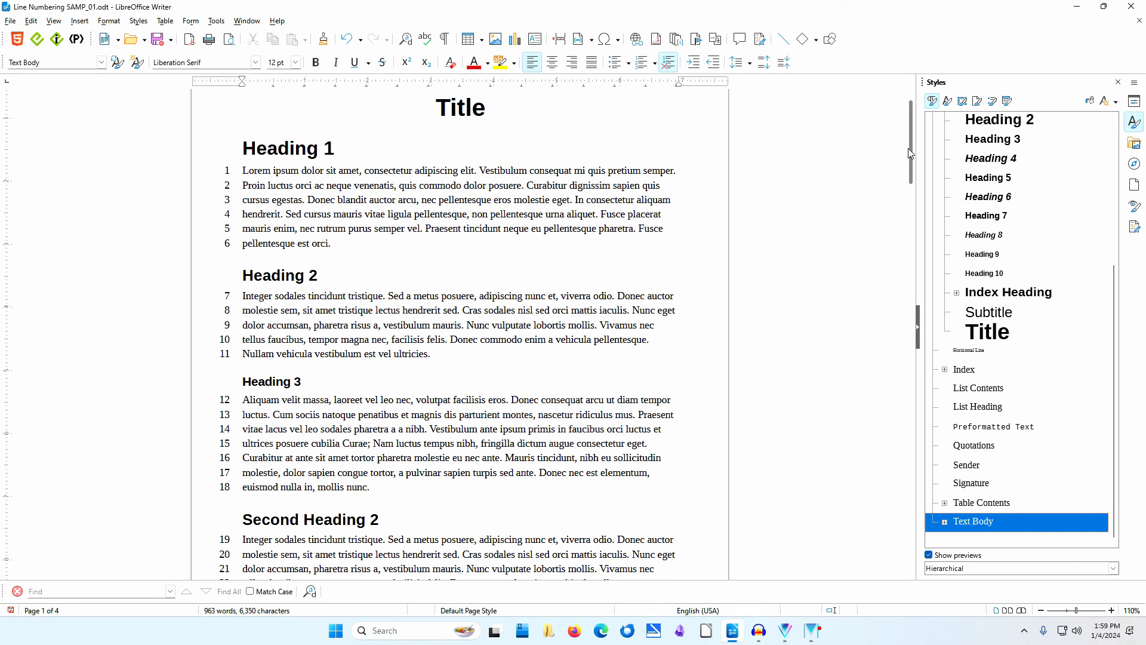
left_click_drag(911, 152, 918, 288)
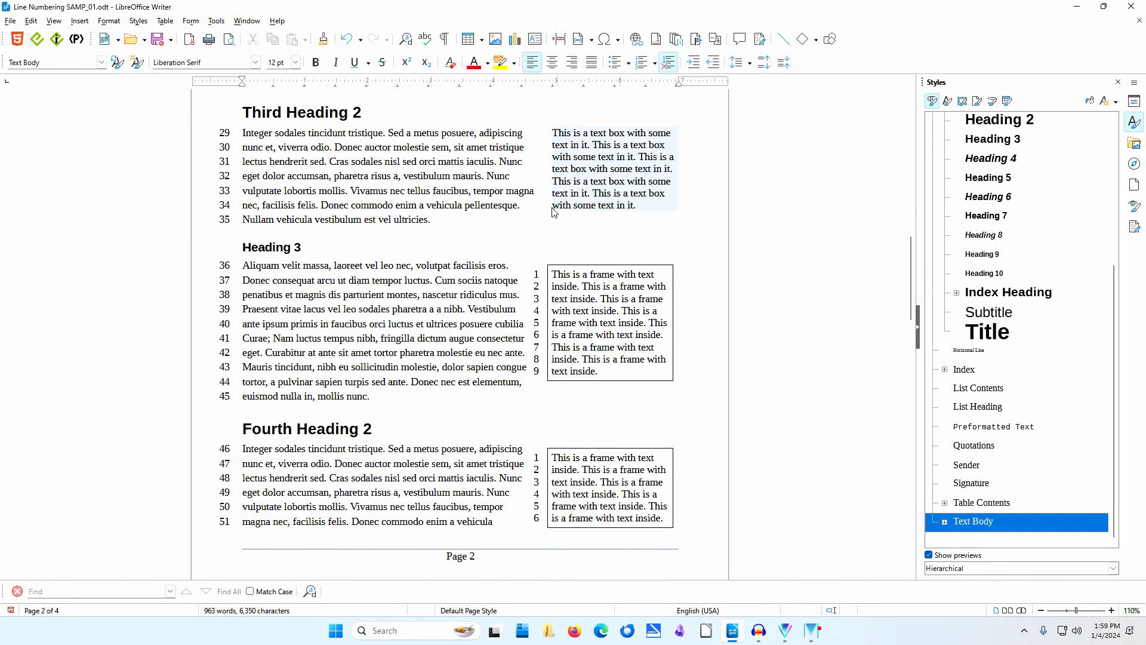